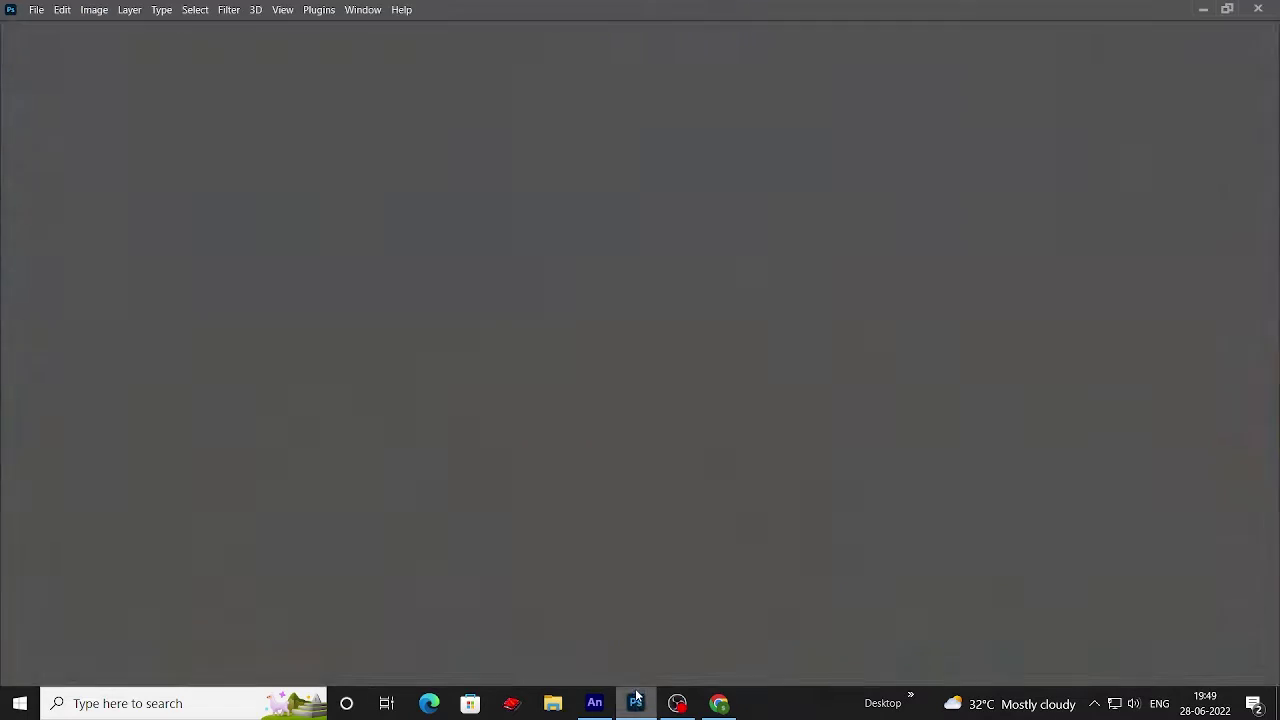
# Open pexels-rani-sahu-6829598.jpg from D:\dw\18 as a new document.
pyautogui.click(37, 10)
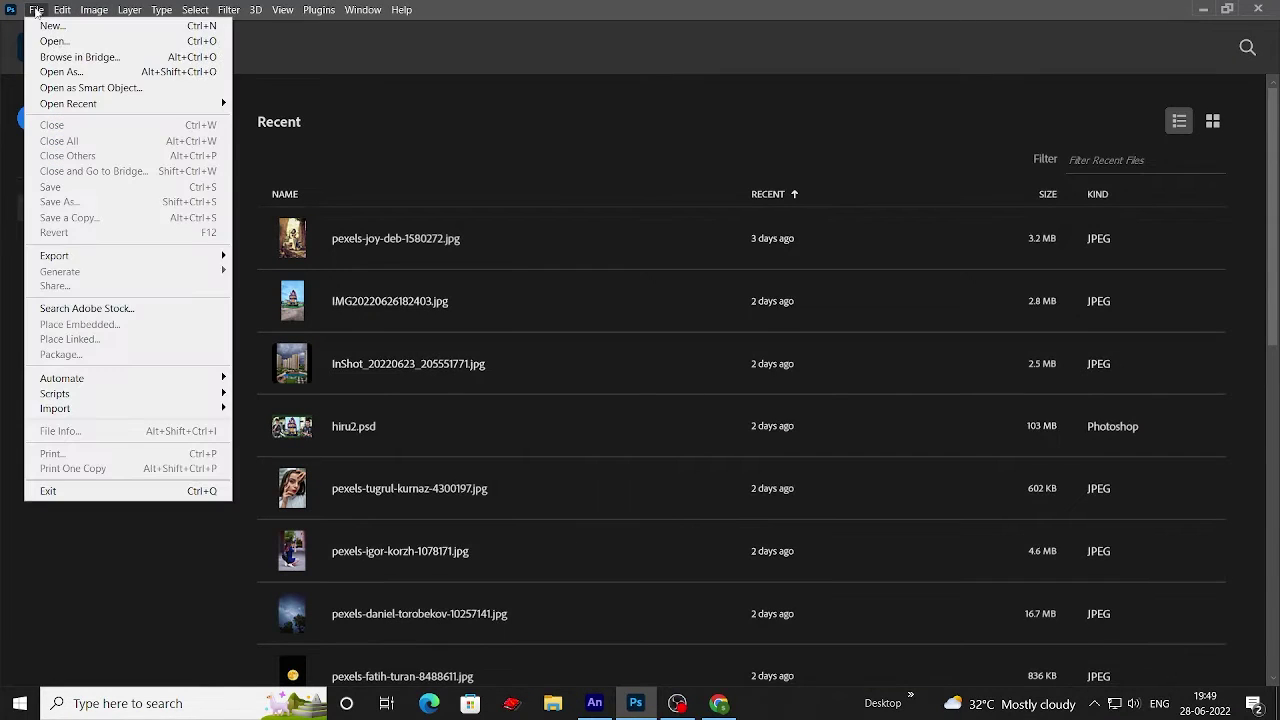
pyautogui.click(70, 42)
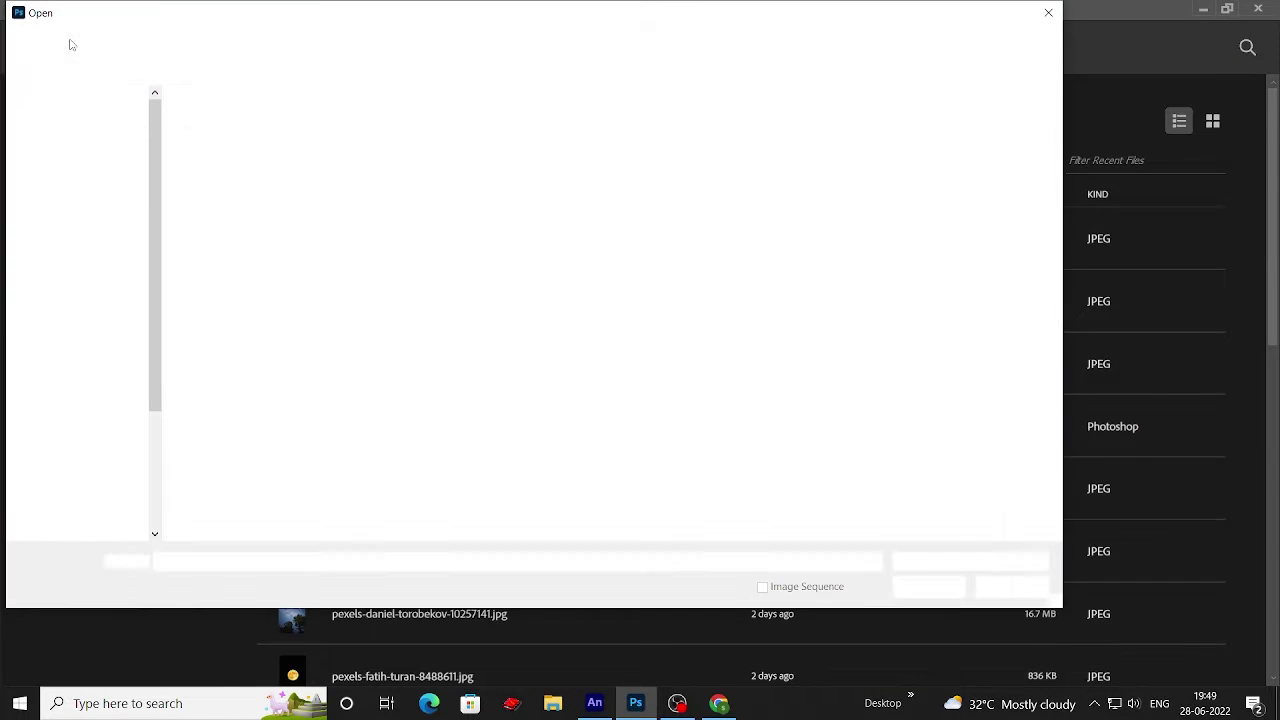
pyautogui.click(88, 466)
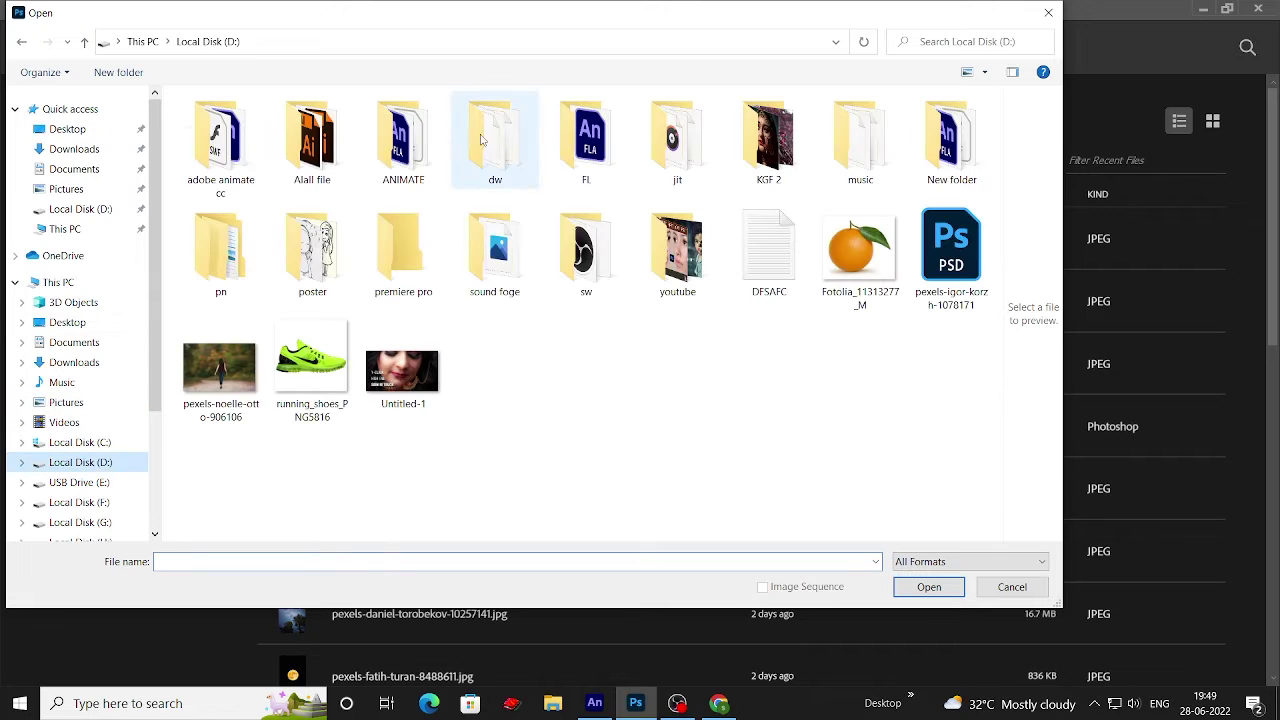
pyautogui.doubleClick(510, 166)
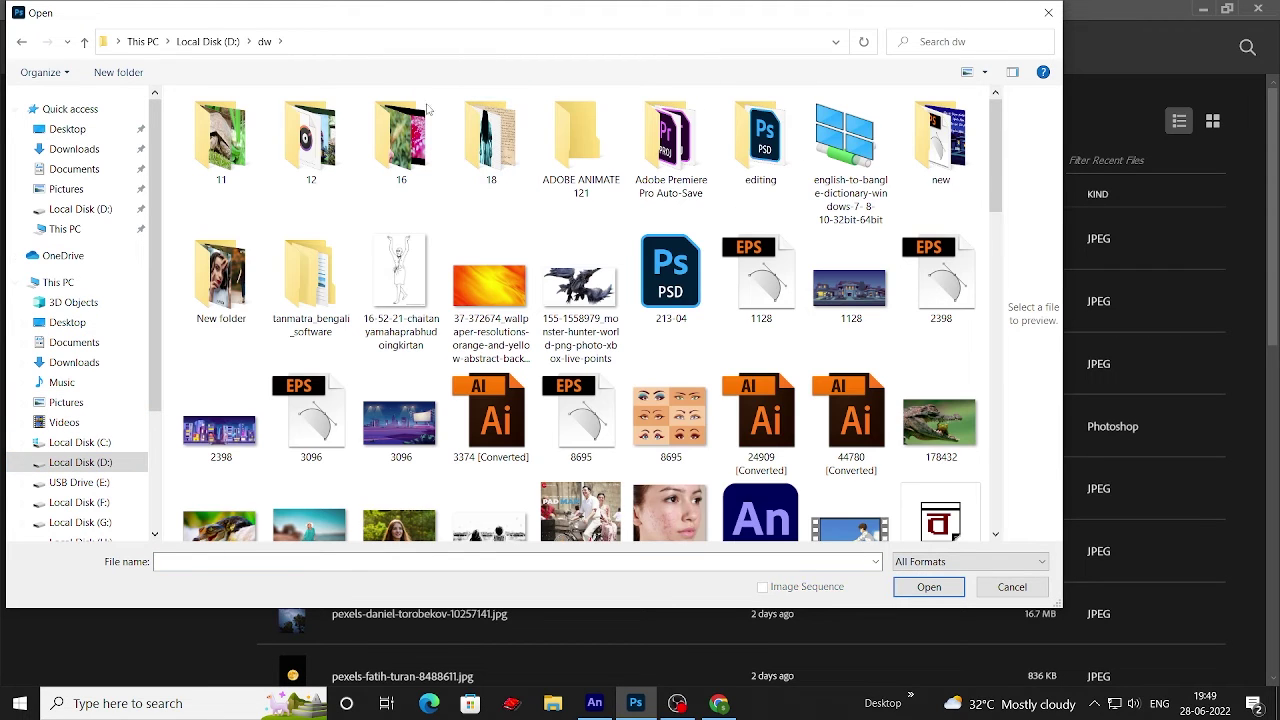
pyautogui.doubleClick(490, 140)
pyautogui.scroll(-3, 580, 253)
pyautogui.scroll(-1, 580, 253)
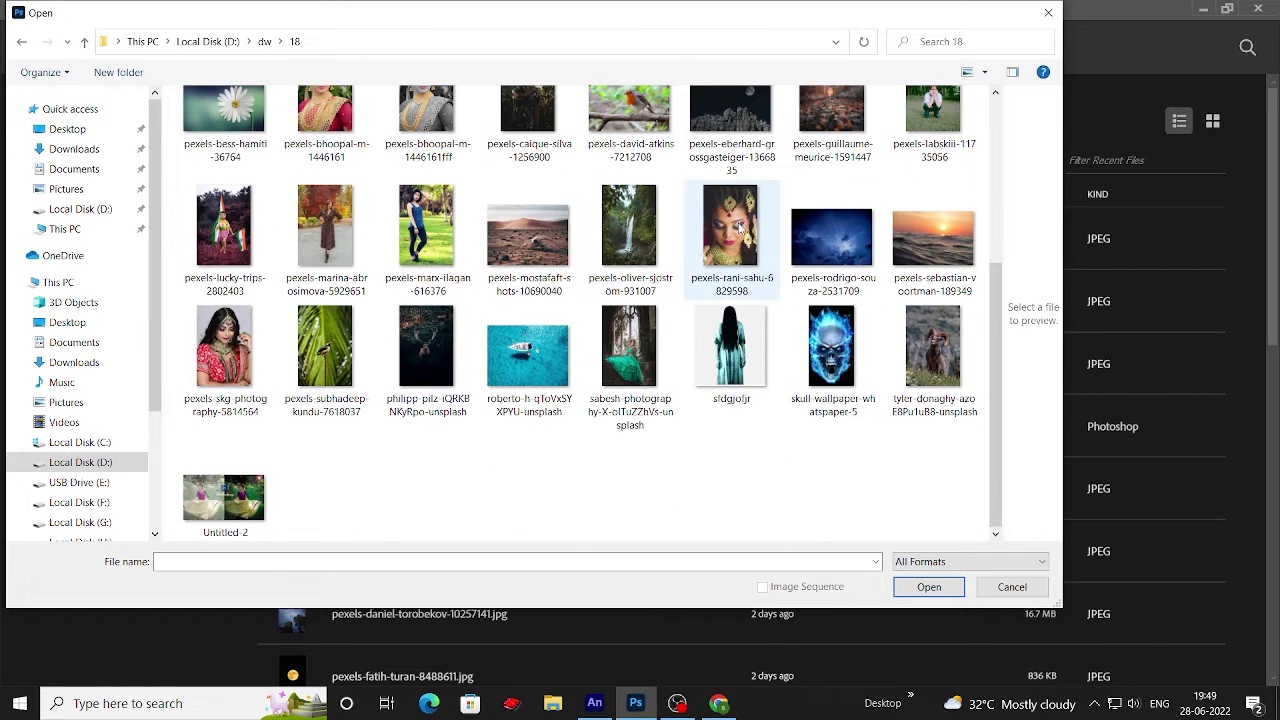
pyautogui.click(738, 229)
pyautogui.click(925, 588)
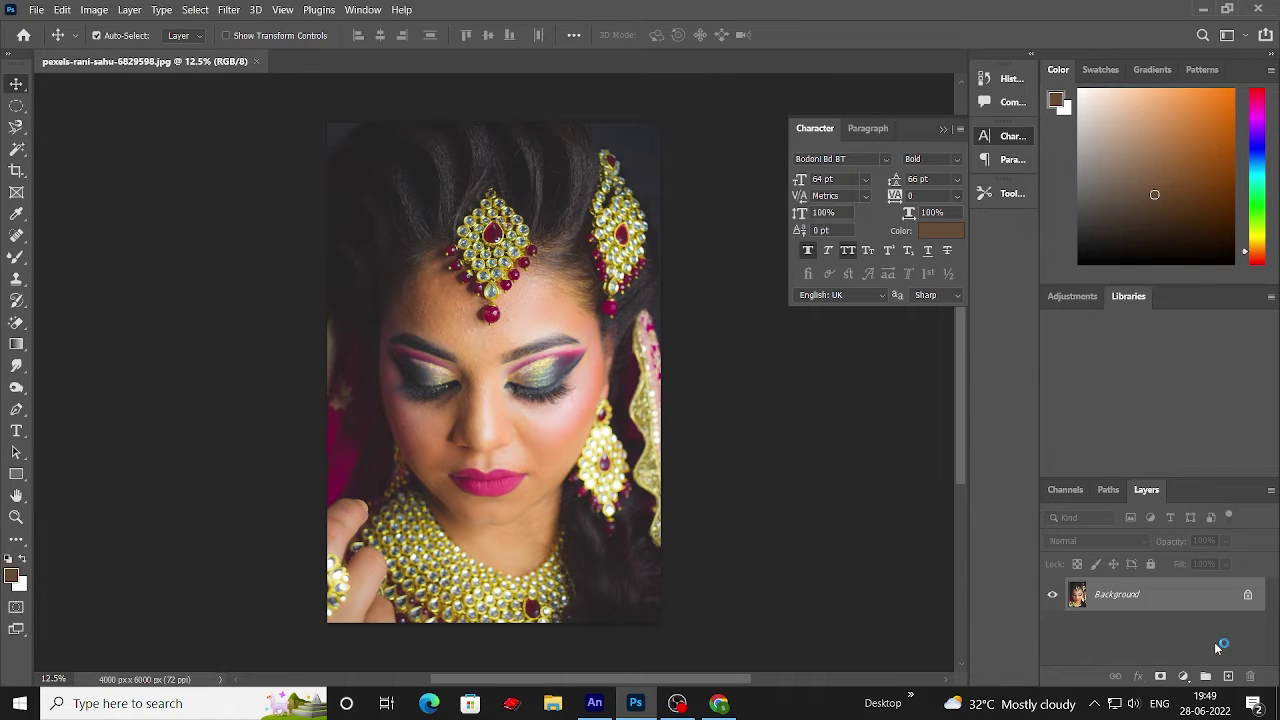
# Unlock Background as Layer 0, duplicate it as Layer 0 copy, and select the copy.
pyautogui.click(1247, 597)
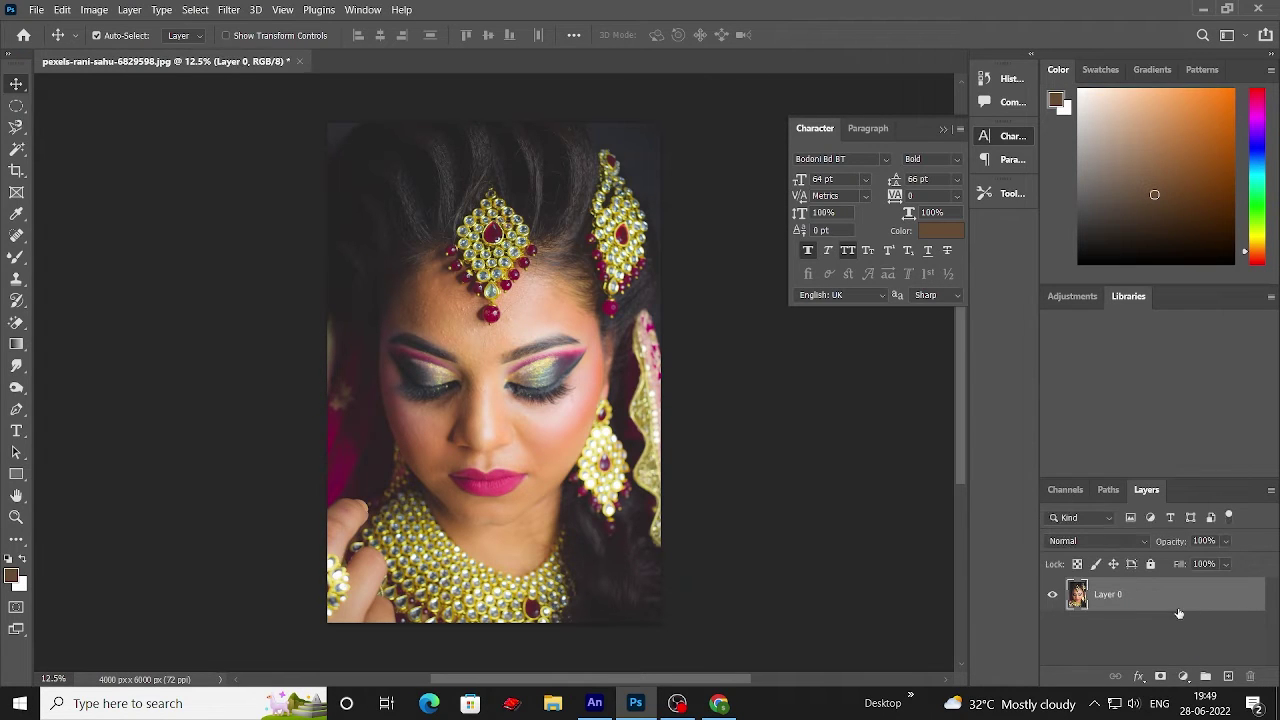
pyautogui.rightClick(1182, 598)
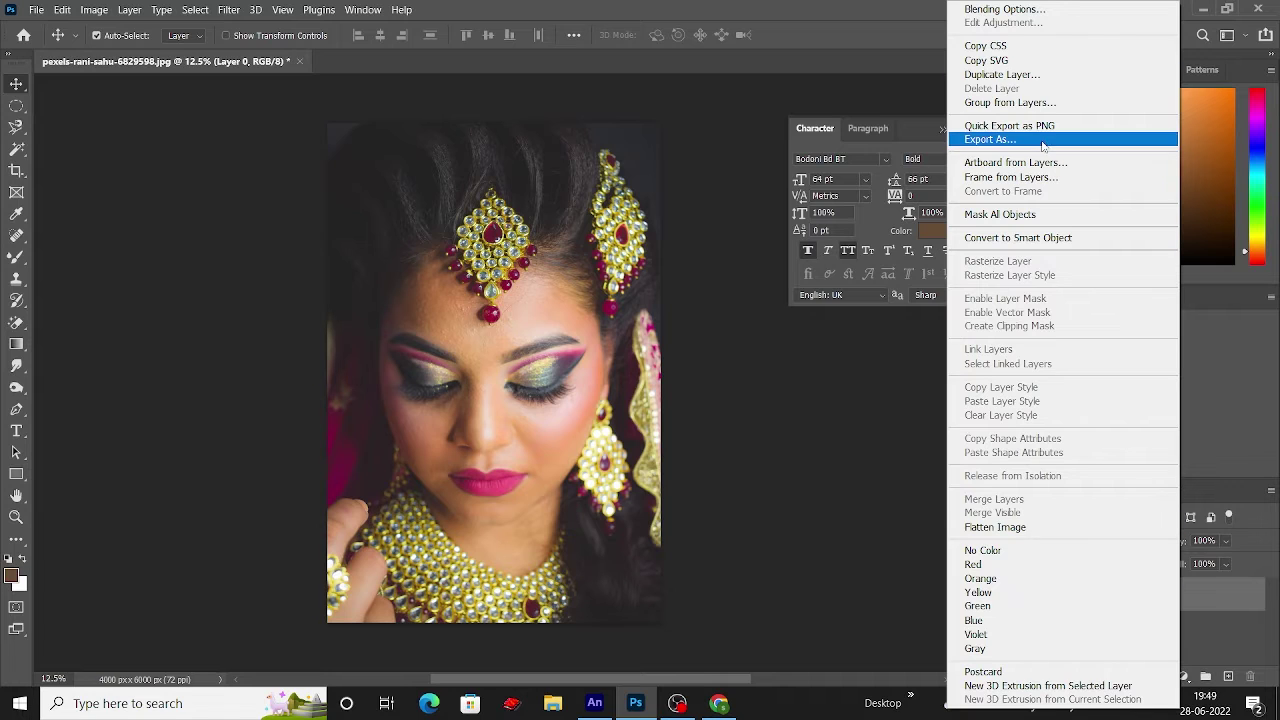
pyautogui.click(1010, 75)
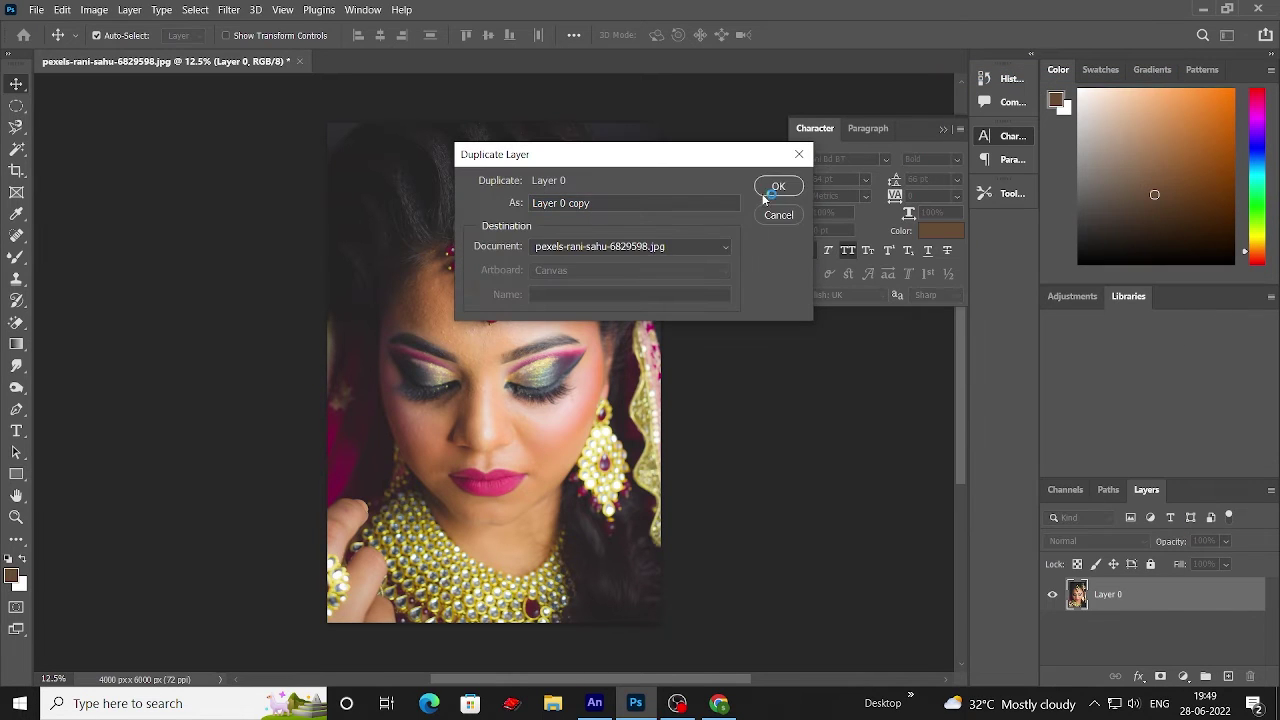
pyautogui.click(774, 187)
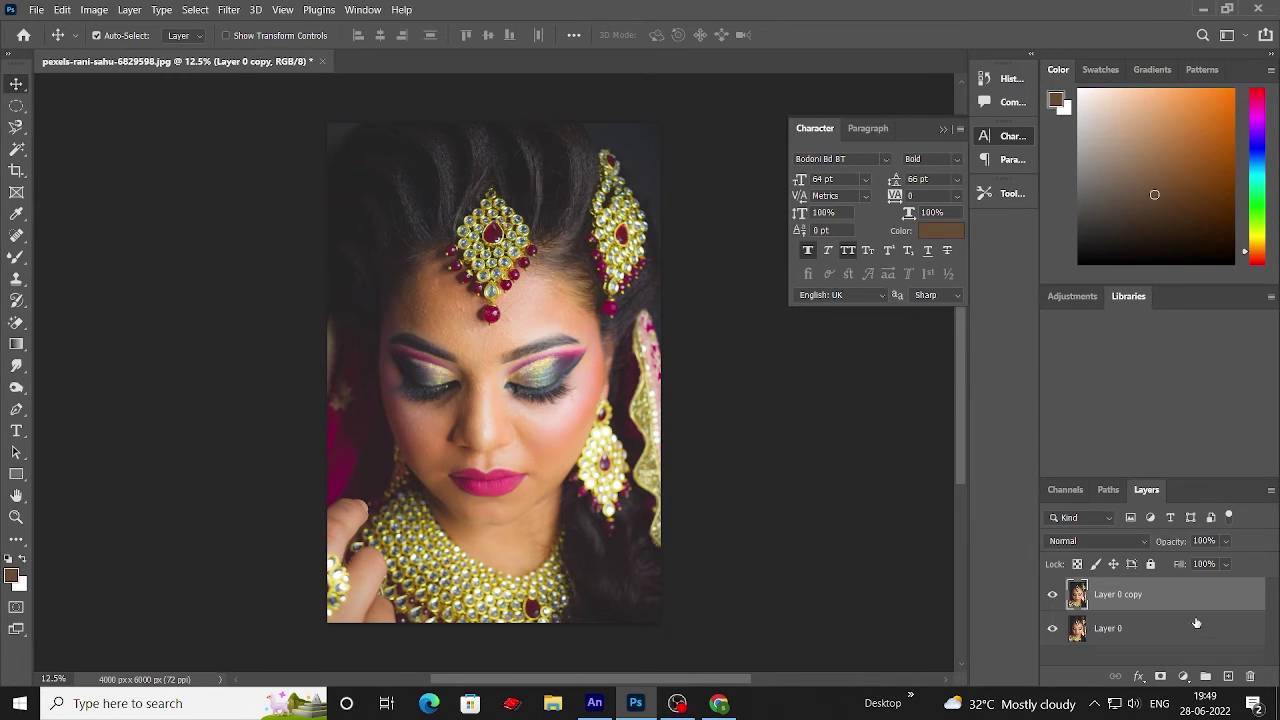
pyautogui.click(638, 675)
pyautogui.scroll(-1, 638, 675)
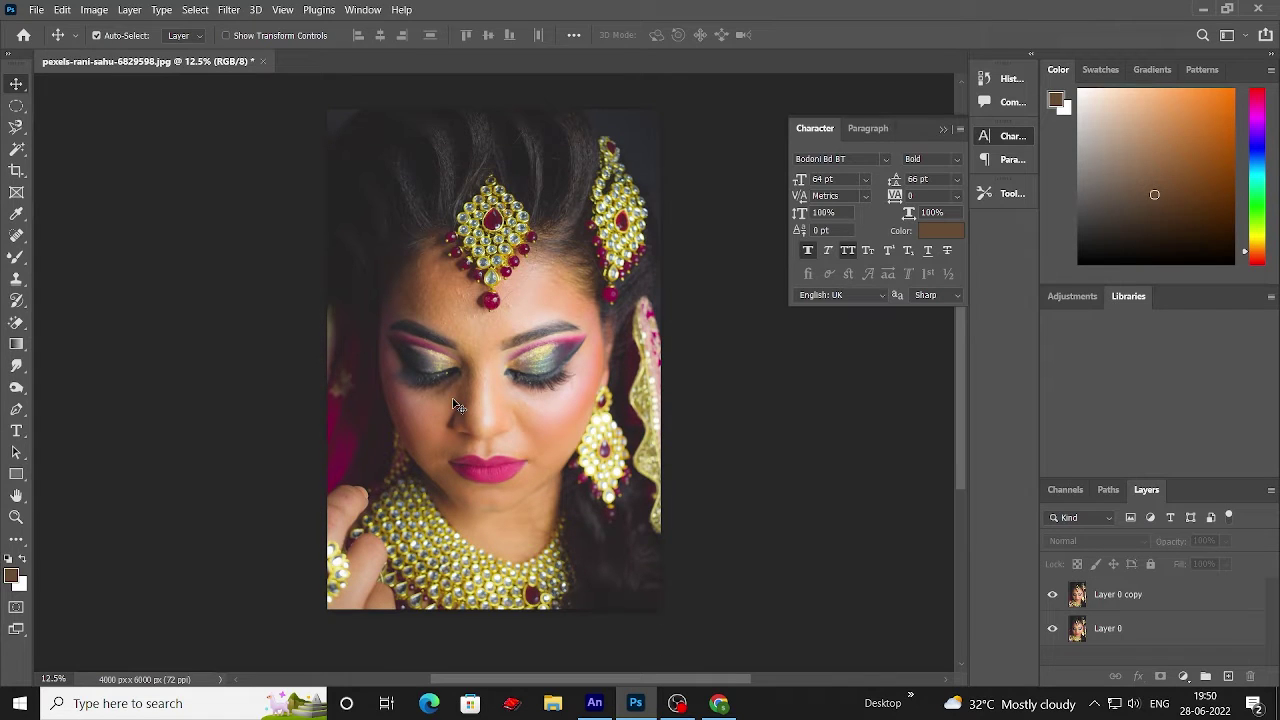
pyautogui.click(1188, 607)
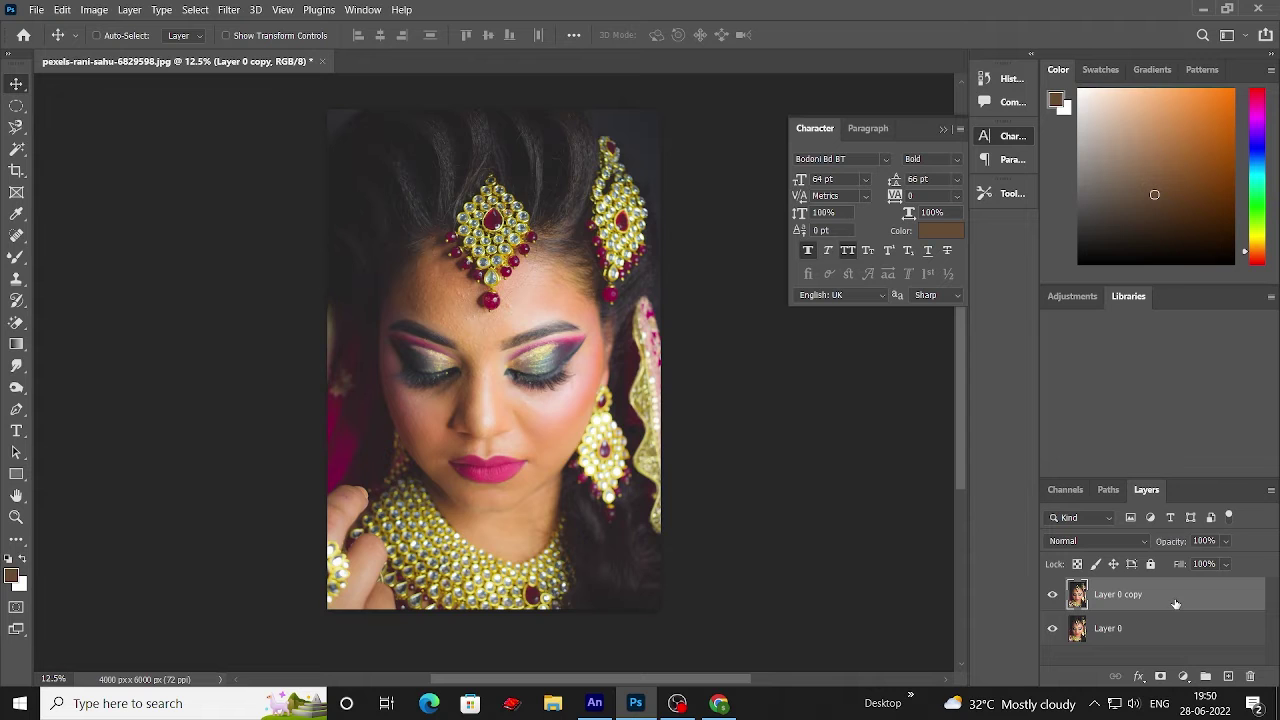
pyautogui.hotkey('ctrl', '+')
# Zoom in and heal the first bumps on the forehead with the Spot Healing Brush.
pyautogui.hotkey('ctrl', '+')
pyautogui.hotkey('ctrl', '+')
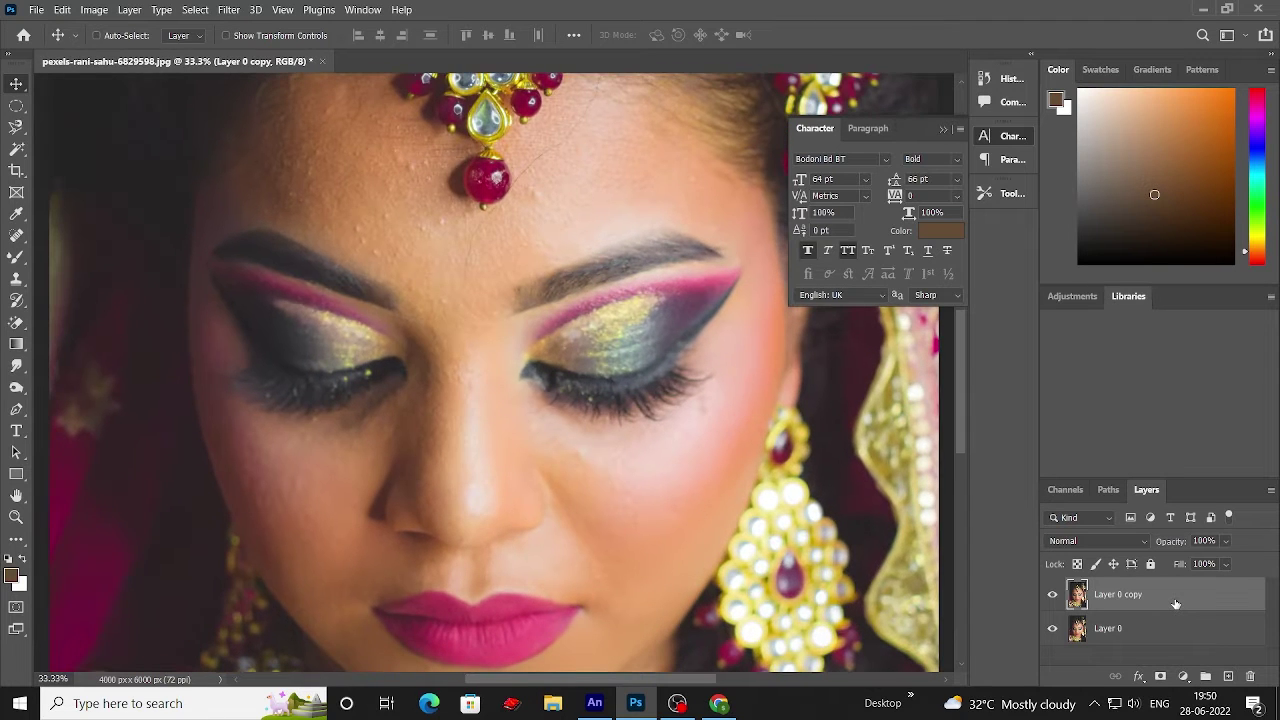
pyautogui.hotkey('ctrl', '+')
pyautogui.scroll(2, 350, 358)
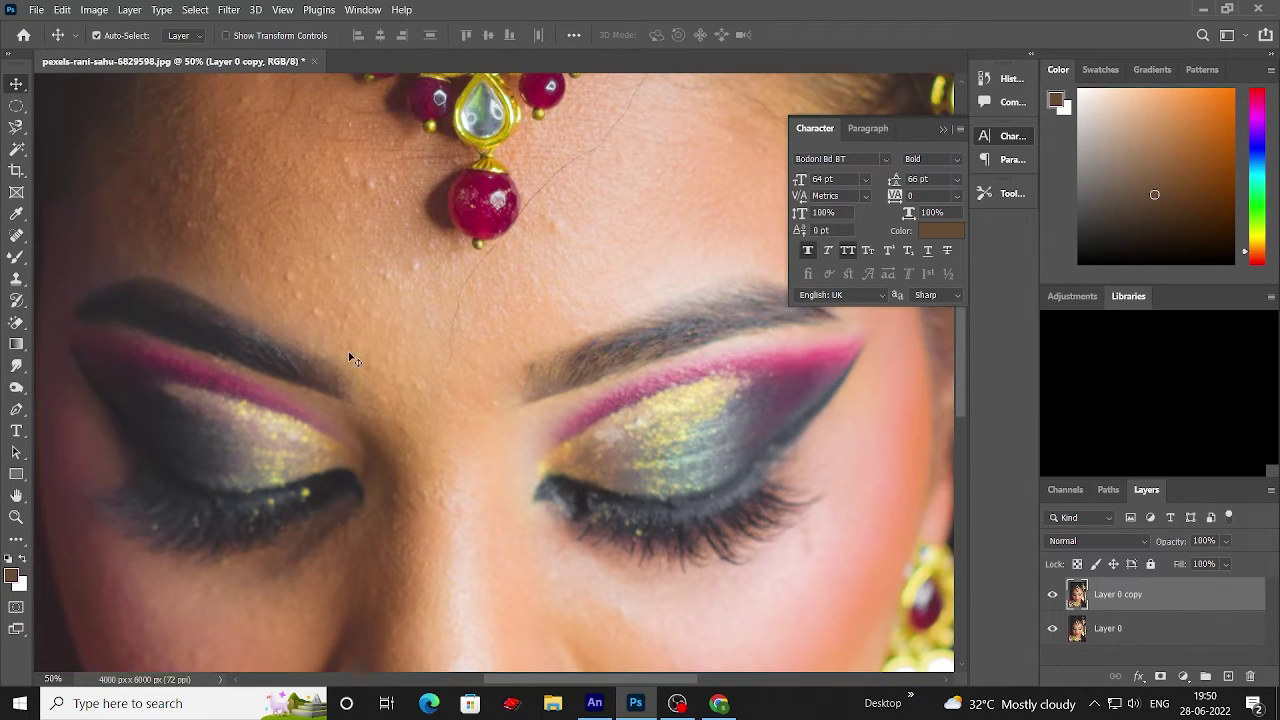
pyautogui.press('j')
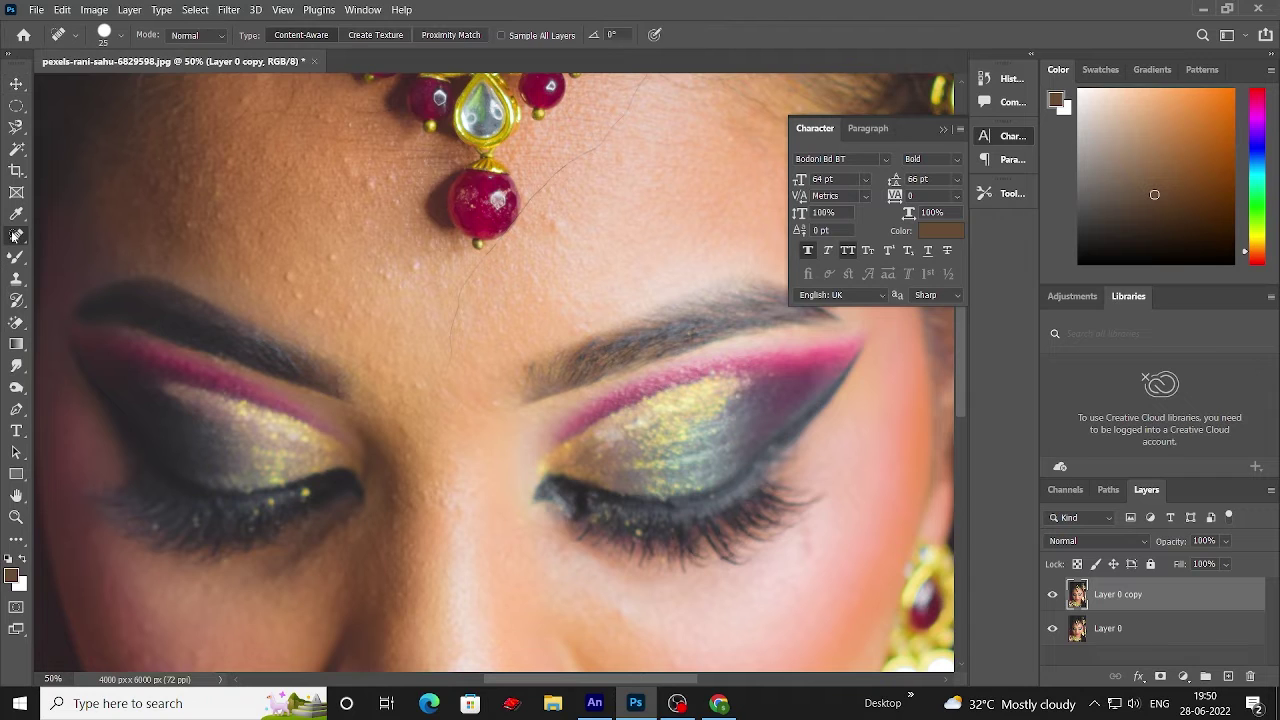
pyautogui.rightClick(16, 236)
pyautogui.click(106, 237)
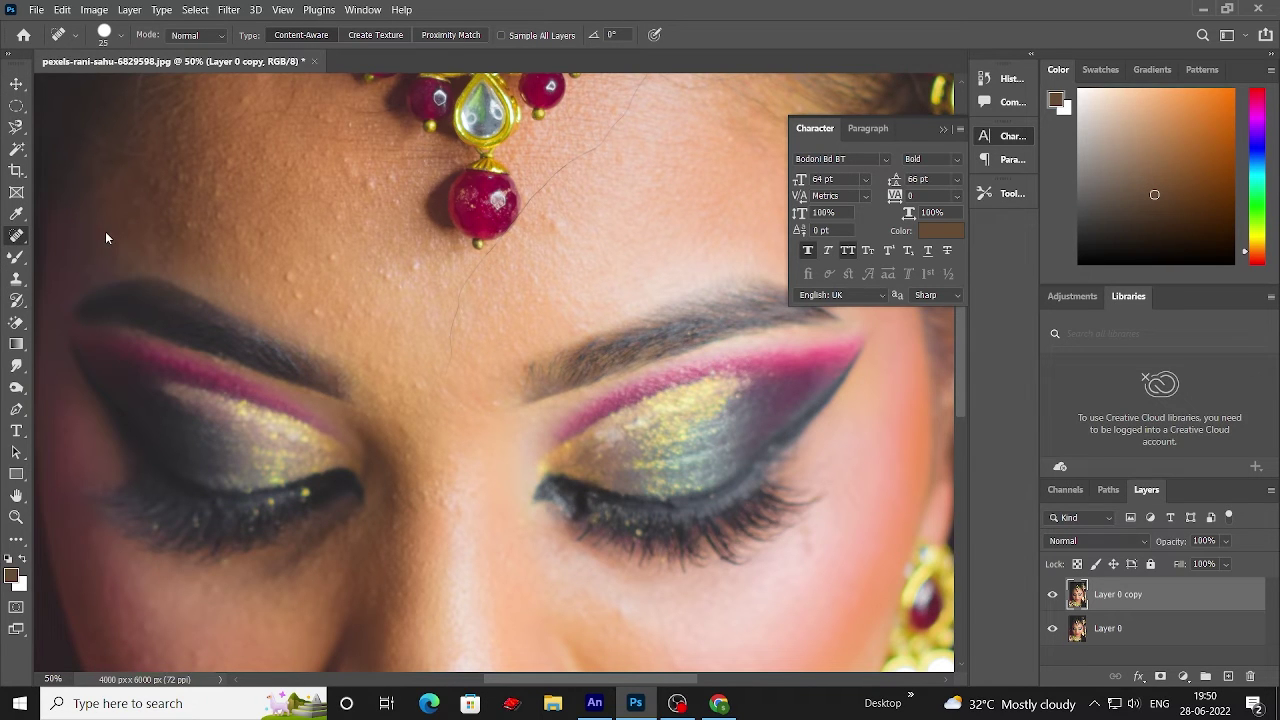
pyautogui.click(416, 267)
pyautogui.moveTo(387, 276); pyautogui.dragTo(390, 299)
pyautogui.click(416, 382)
pyautogui.scroll(1, 395, 390)
pyautogui.scroll(1, 351, 366)
pyautogui.moveTo(351, 366); pyautogui.dragTo(388, 384)
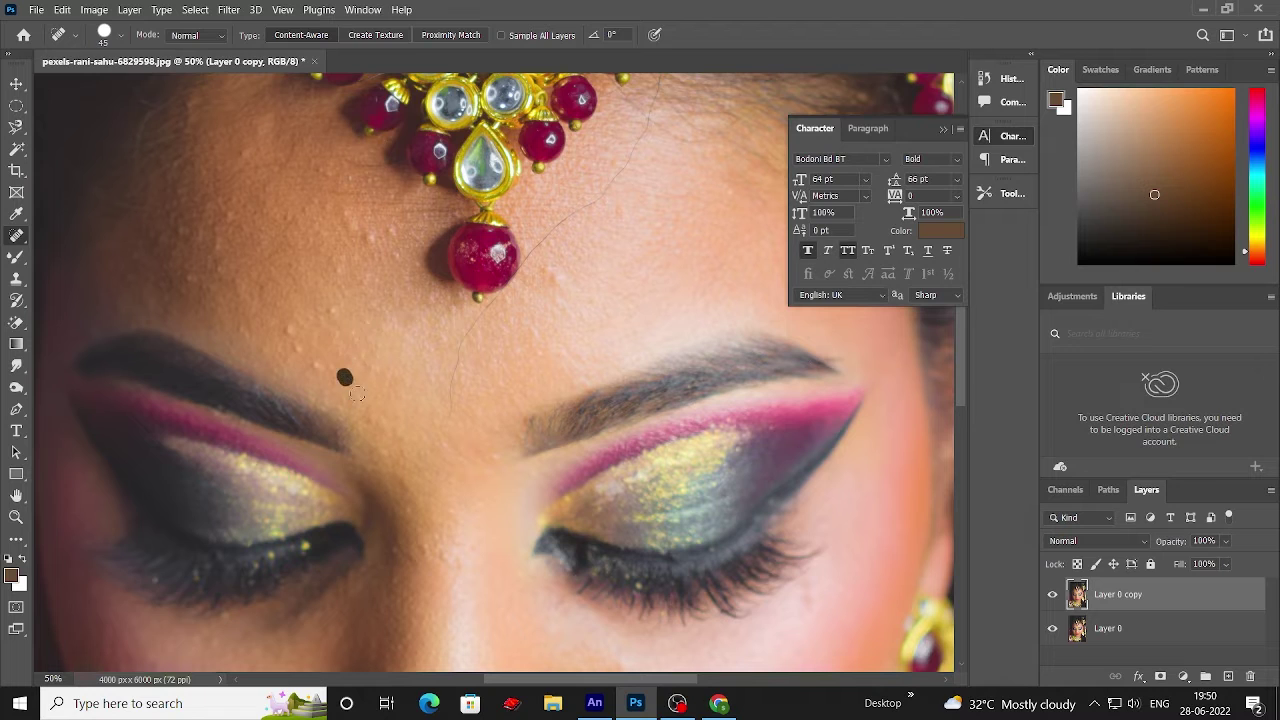
# Heal more forehead bumps and a spot beside the red jewel, dismissing the angle warning.
pyautogui.scroll(1, 400, 395)
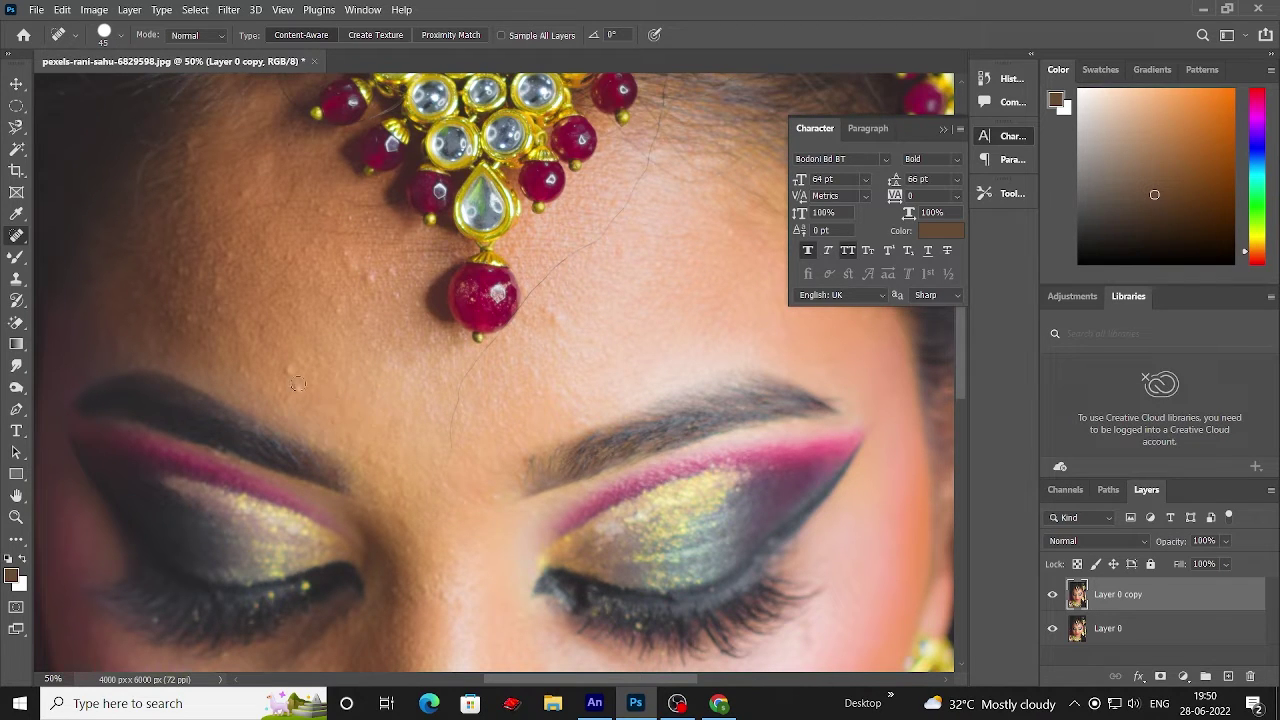
pyautogui.click(289, 371)
pyautogui.click(285, 396)
pyautogui.click(254, 378)
pyautogui.scroll(2, 420, 365)
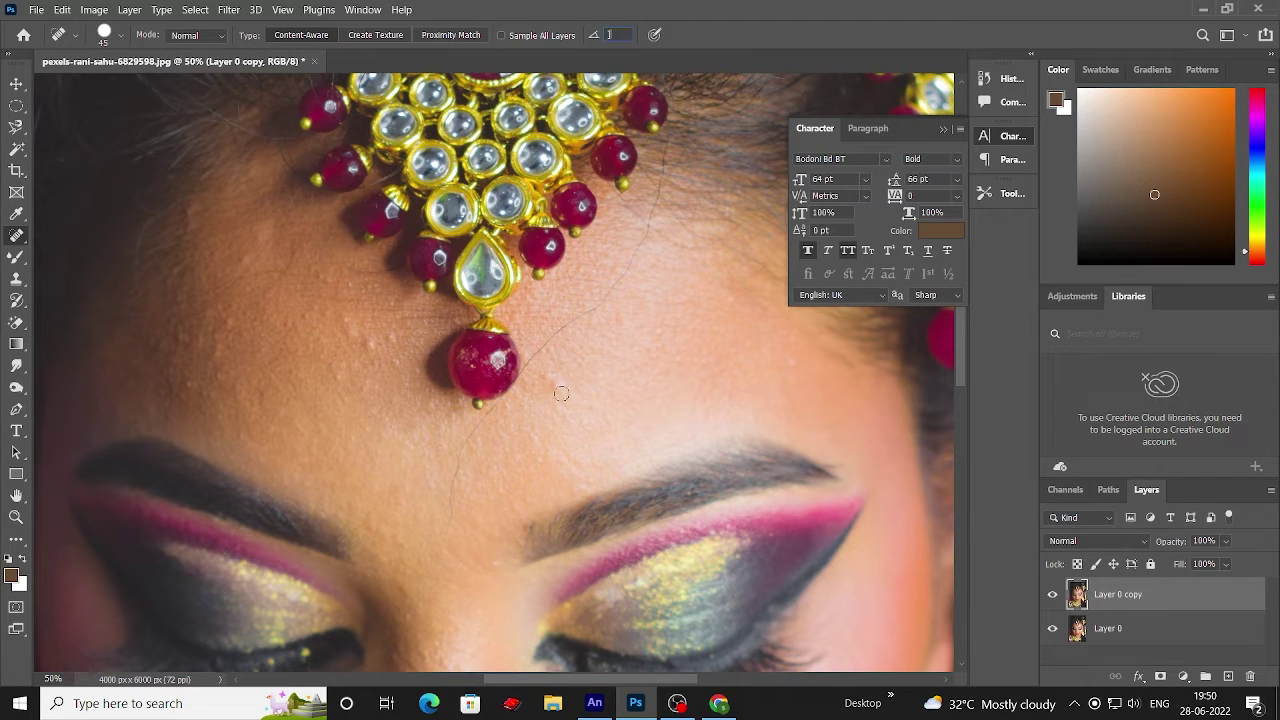
pyautogui.click(552, 390)
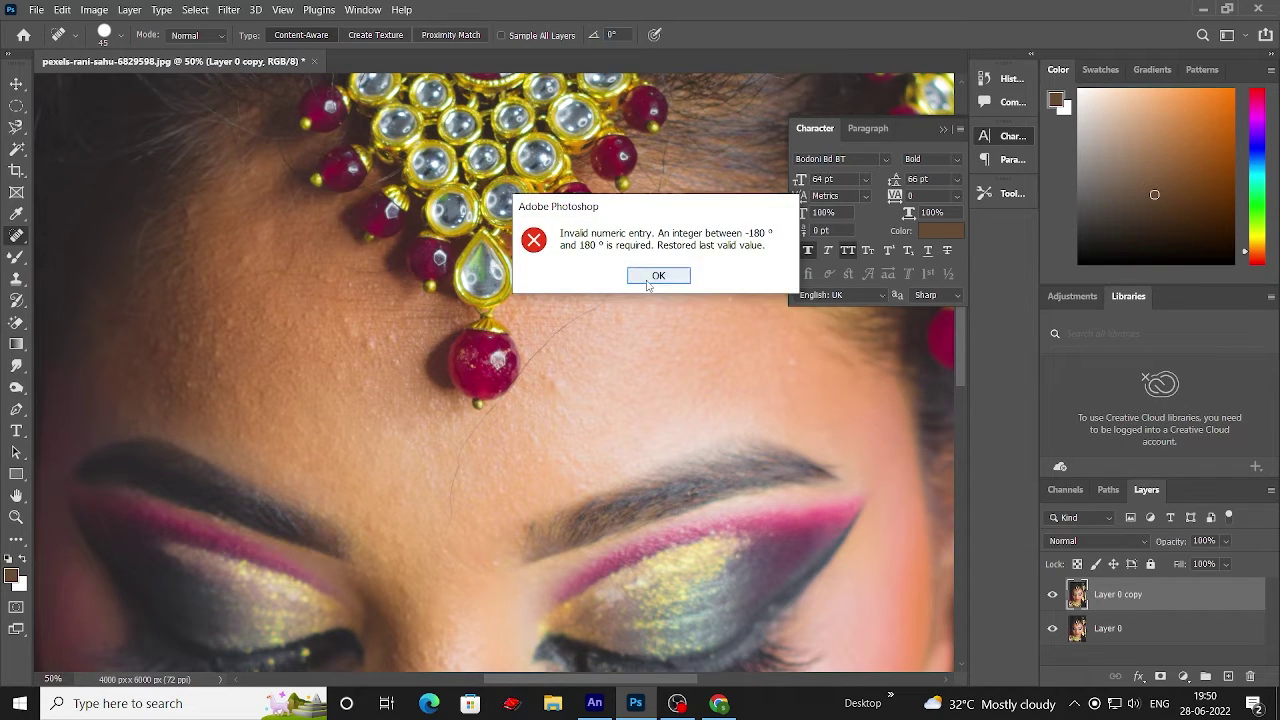
pyautogui.click(646, 278)
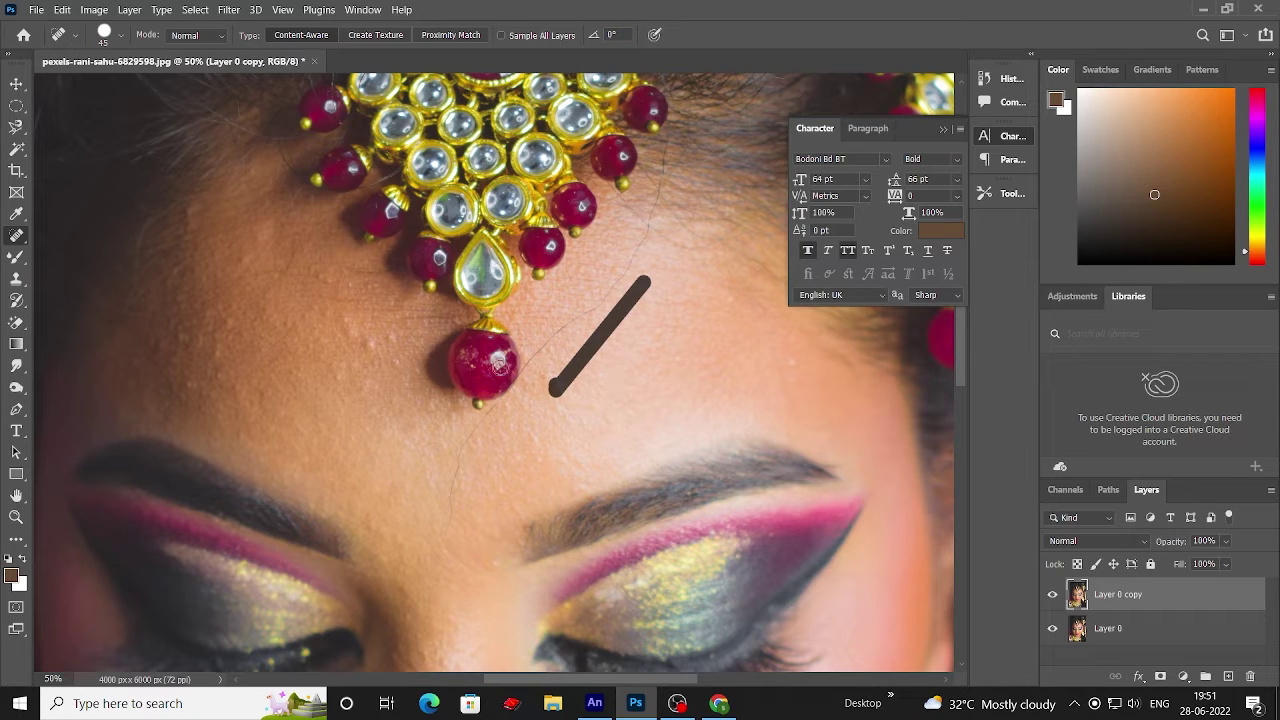
pyautogui.keyDown('shift'); pyautogui.click(370, 362); pyautogui.keyUp('shift')
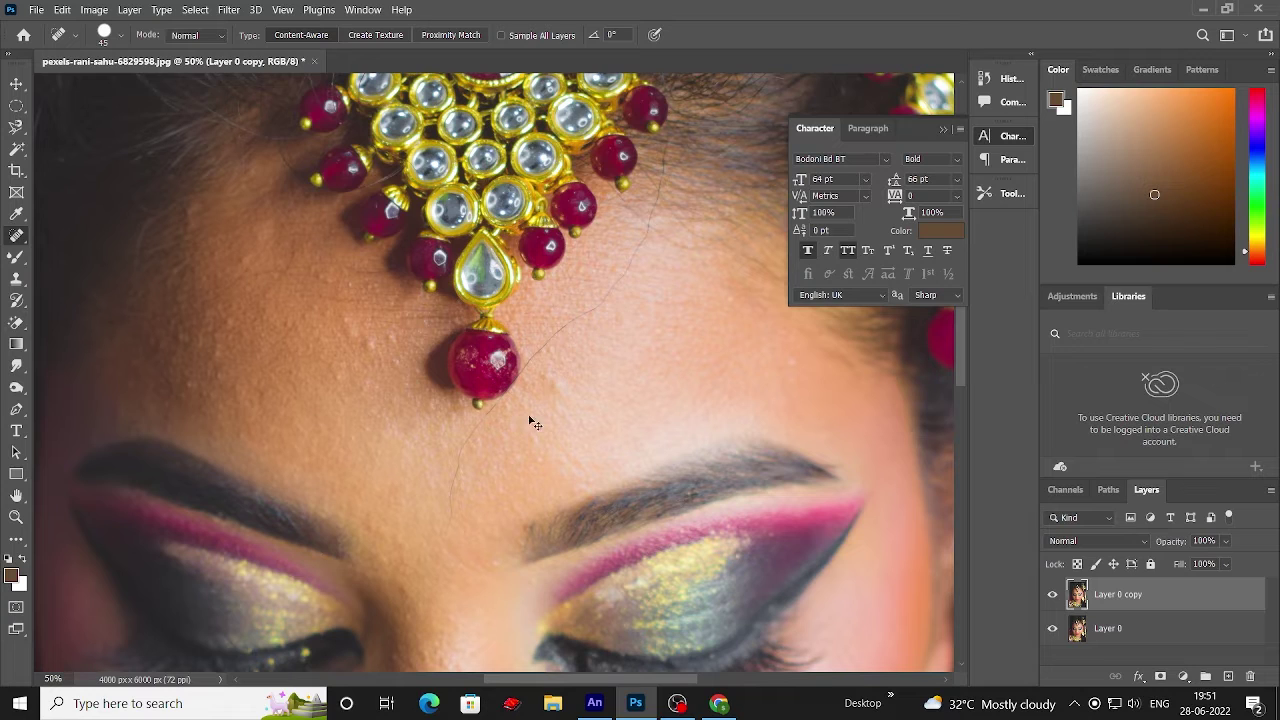
# Enlarge the healing brush to 70 and heal patches of bumps across the forehead.
pyautogui.press(']')
pyautogui.press(']')
pyautogui.press(']')
pyautogui.moveTo(366, 343)
pyautogui.mouseDown()
pyautogui.moveTo(358, 387)
pyautogui.moveTo(372, 368)
pyautogui.moveTo(424, 394)
pyautogui.mouseUp()
pyautogui.click(347, 325)
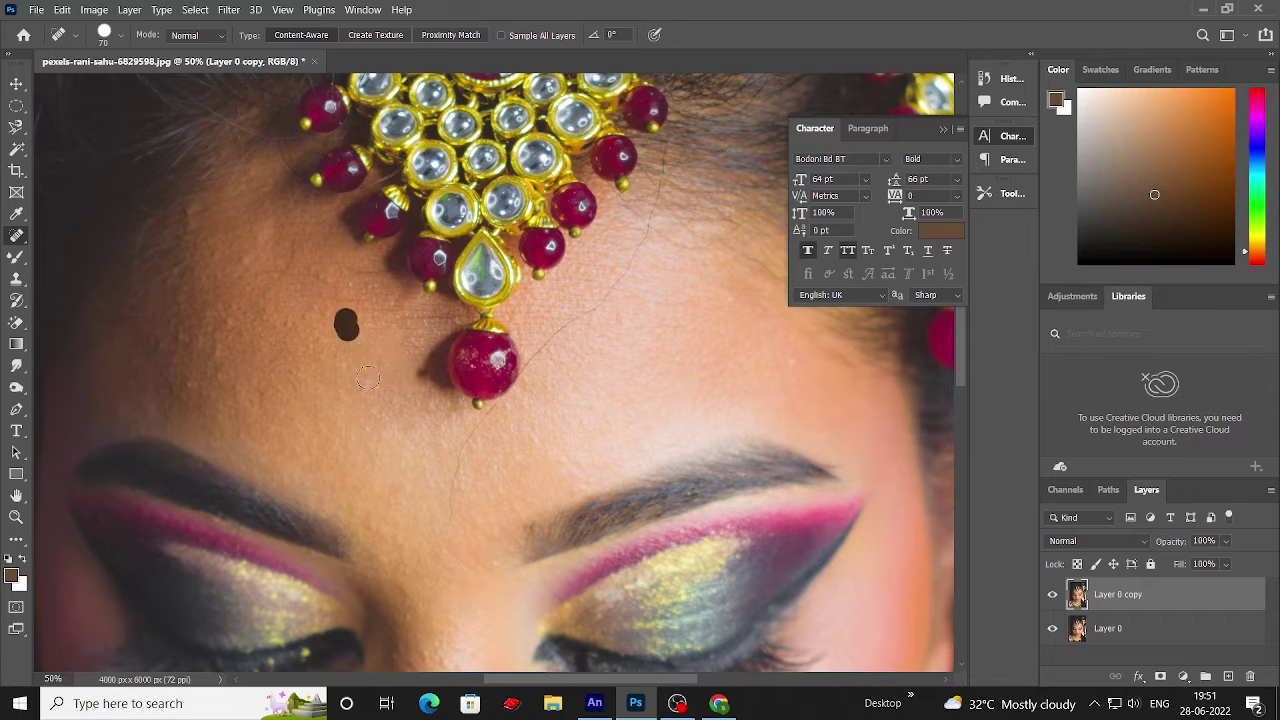
pyautogui.scroll(3, 345, 360)
pyautogui.click(327, 380)
pyautogui.moveTo(304, 364)
pyautogui.mouseDown()
pyautogui.moveTo(336, 424)
pyautogui.moveTo(324, 386)
pyautogui.moveTo(353, 419)
pyautogui.moveTo(402, 436)
pyautogui.mouseUp()
pyautogui.scroll(2, 333, 395)
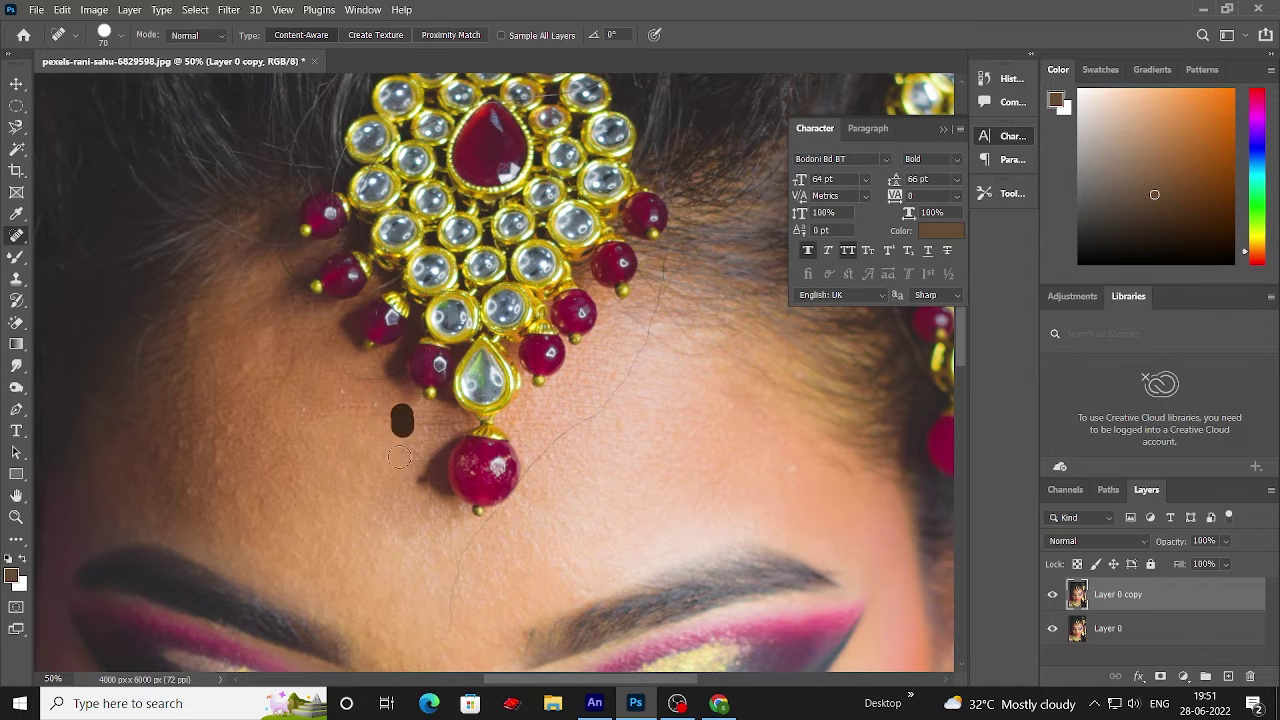
pyautogui.scroll(-1, 660, 465)
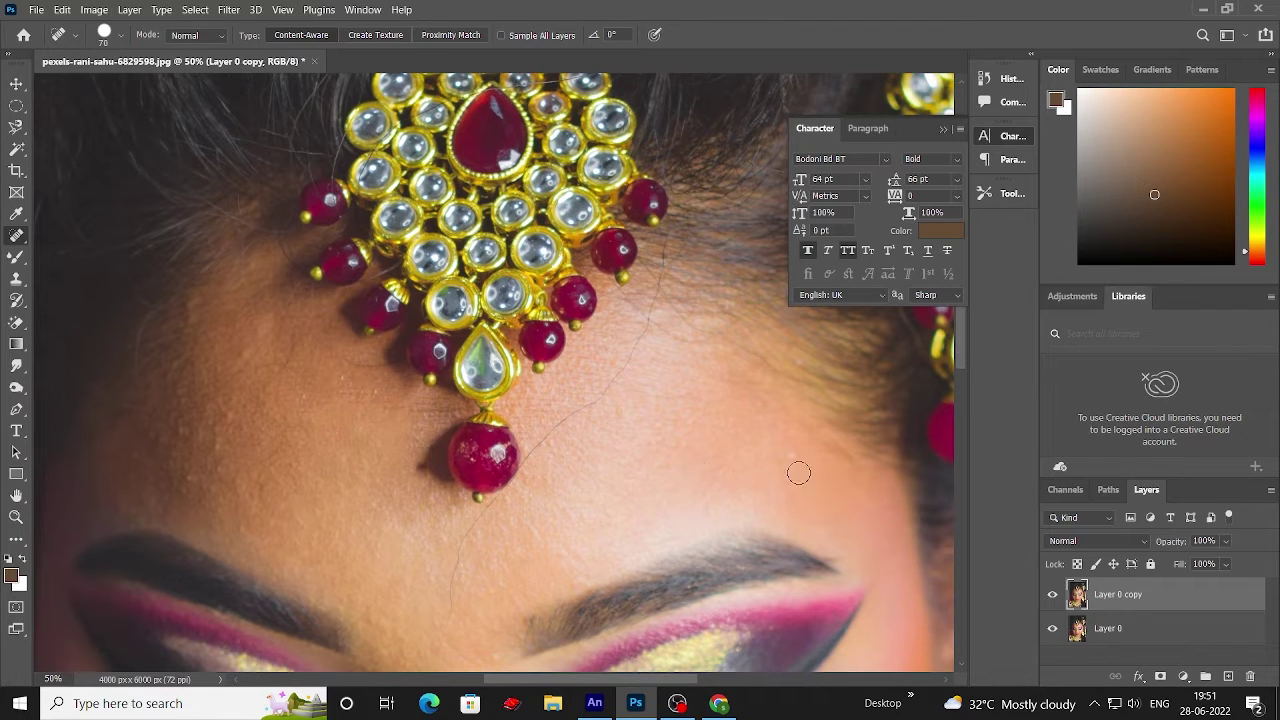
pyautogui.hscroll(-2, 600, 465)
pyautogui.hscroll(-6, 402, 418)
pyautogui.moveTo(403, 356)
pyautogui.mouseDown()
pyautogui.moveTo(405, 370)
pyautogui.moveTo(428, 340)
pyautogui.mouseUp()
pyautogui.moveTo(396, 485)
pyautogui.mouseDown()
pyautogui.moveTo(405, 495)
pyautogui.moveTo(428, 458)
pyautogui.mouseUp()
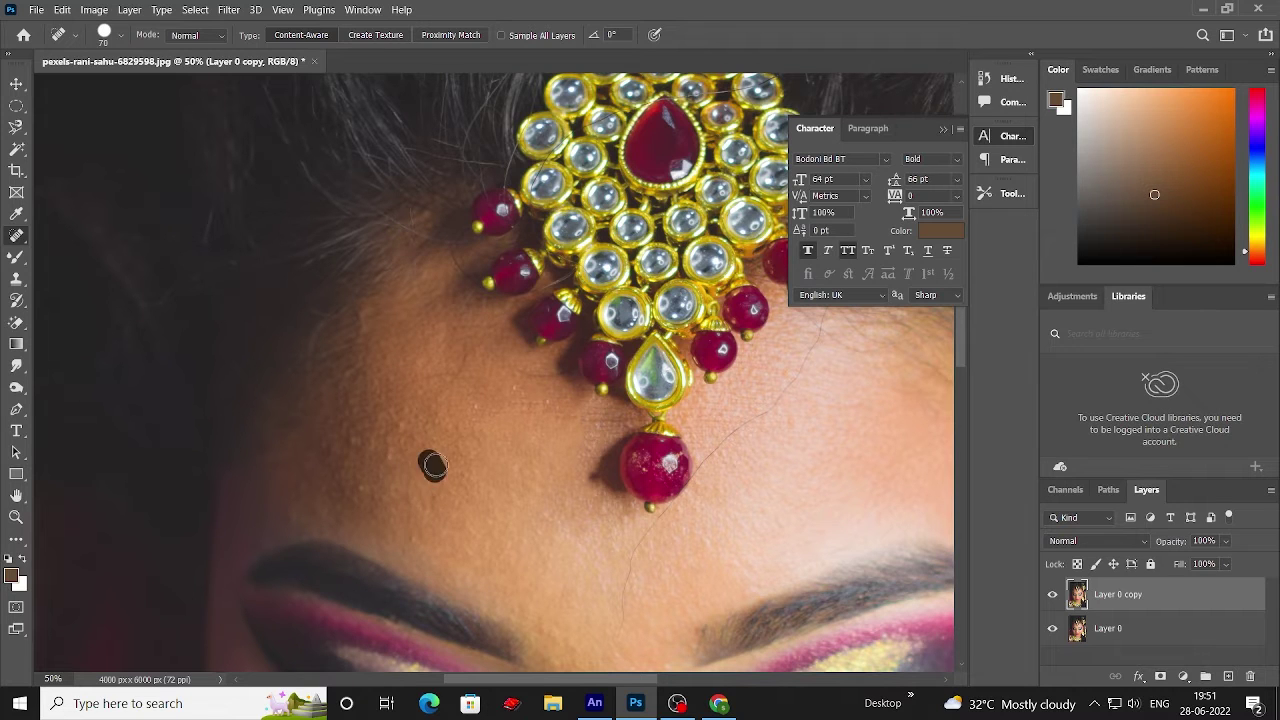
pyautogui.scroll(1, 528, 528)
# With a smaller brush, heal individual forehead blemishes, dark spots and a stray hair.
pyautogui.press('[')
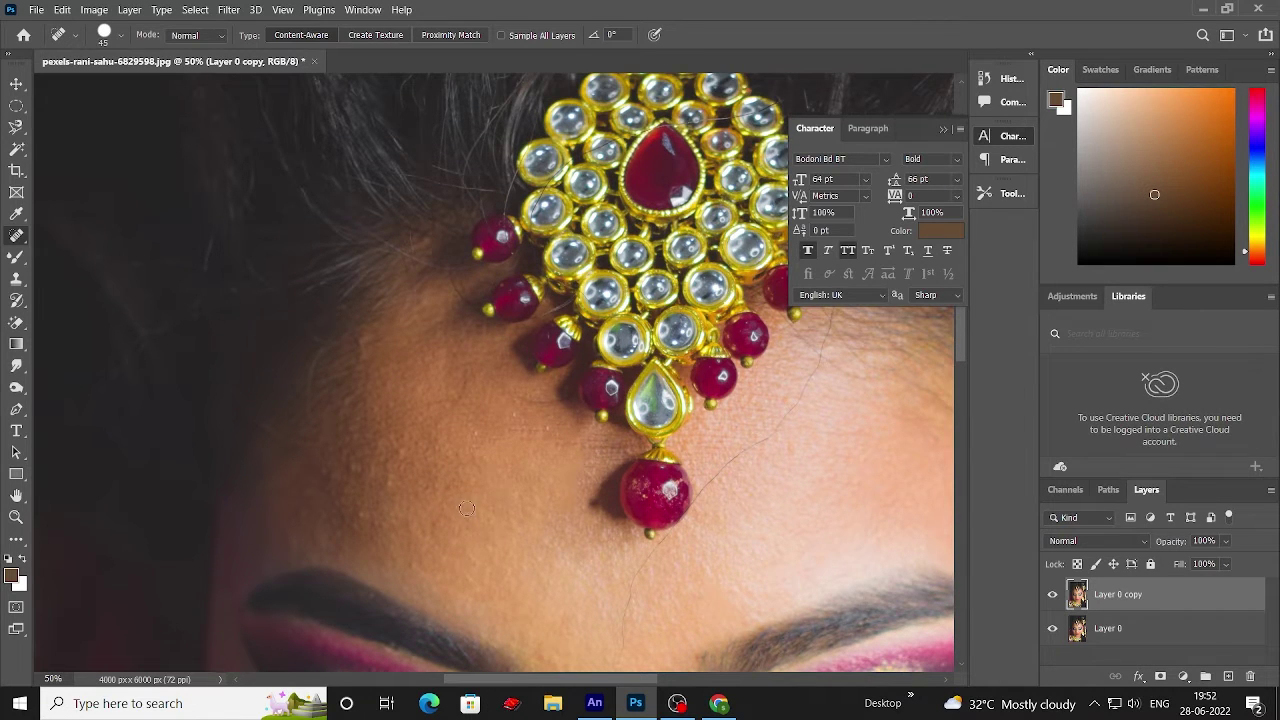
pyautogui.click(432, 527)
pyautogui.click(388, 535)
pyautogui.click(392, 432)
pyautogui.click(424, 438)
pyautogui.moveTo(423, 448); pyautogui.dragTo(437, 466)
pyautogui.click(430, 465)
pyautogui.click(465, 445)
pyautogui.click(389, 480)
pyautogui.click(367, 474)
pyautogui.click(357, 508)
pyautogui.click(345, 485)
pyautogui.moveTo(364, 455)
pyautogui.mouseDown()
pyautogui.moveTo(362, 417)
pyautogui.moveTo(329, 513)
pyautogui.mouseUp()
# Heal the remaining small spots and marks on the left forehead near the hairline.
pyautogui.click(340, 428)
pyautogui.click(291, 538)
pyautogui.click(344, 548)
pyautogui.scroll(-2, 344, 548)
pyautogui.click(357, 393)
pyautogui.moveTo(352, 364); pyautogui.dragTo(351, 382)
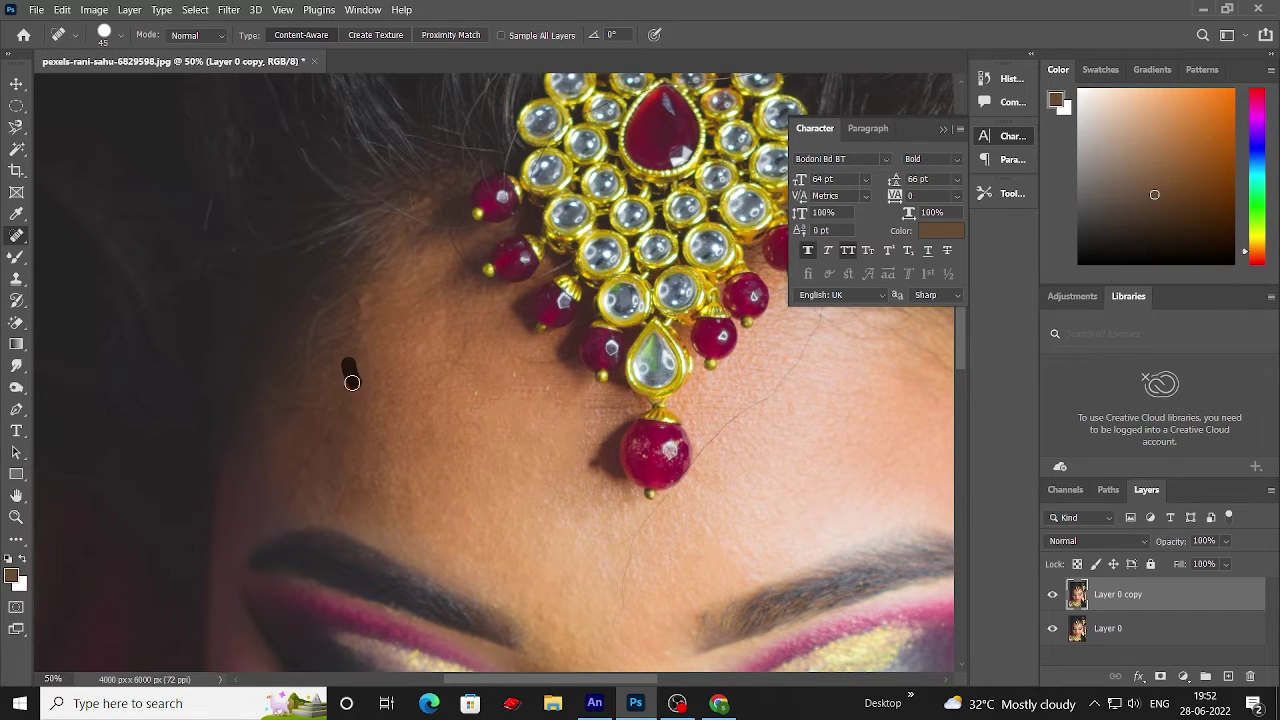
pyautogui.moveTo(361, 298); pyautogui.dragTo(359, 318)
pyautogui.scroll(-5, 407, 421)
pyautogui.scroll(-10, 590, 495)
# Shrink the healing brush and heal marks around the nose.
pyautogui.scroll(-6, 590, 495)
pyautogui.press('[')
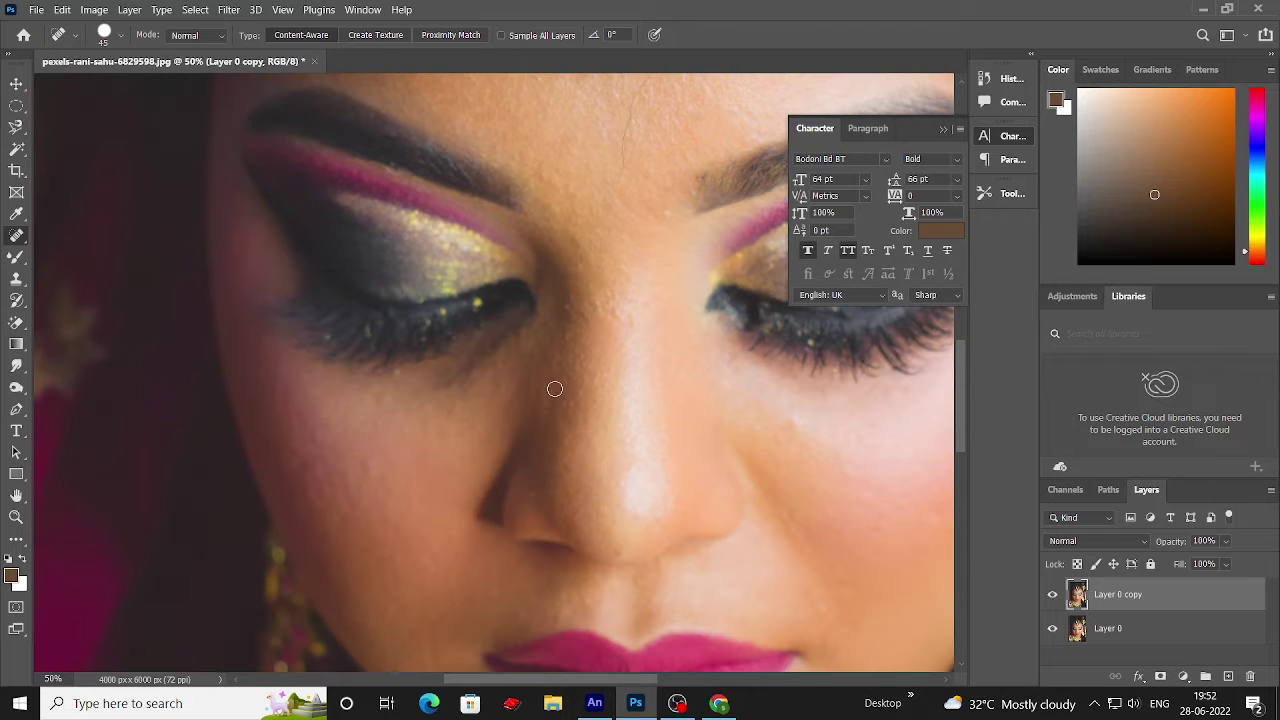
pyautogui.moveTo(566, 336)
pyautogui.mouseDown()
pyautogui.moveTo(559, 354)
pyautogui.moveTo(580, 302)
pyautogui.mouseUp()
pyautogui.scroll(-3, 527, 411)
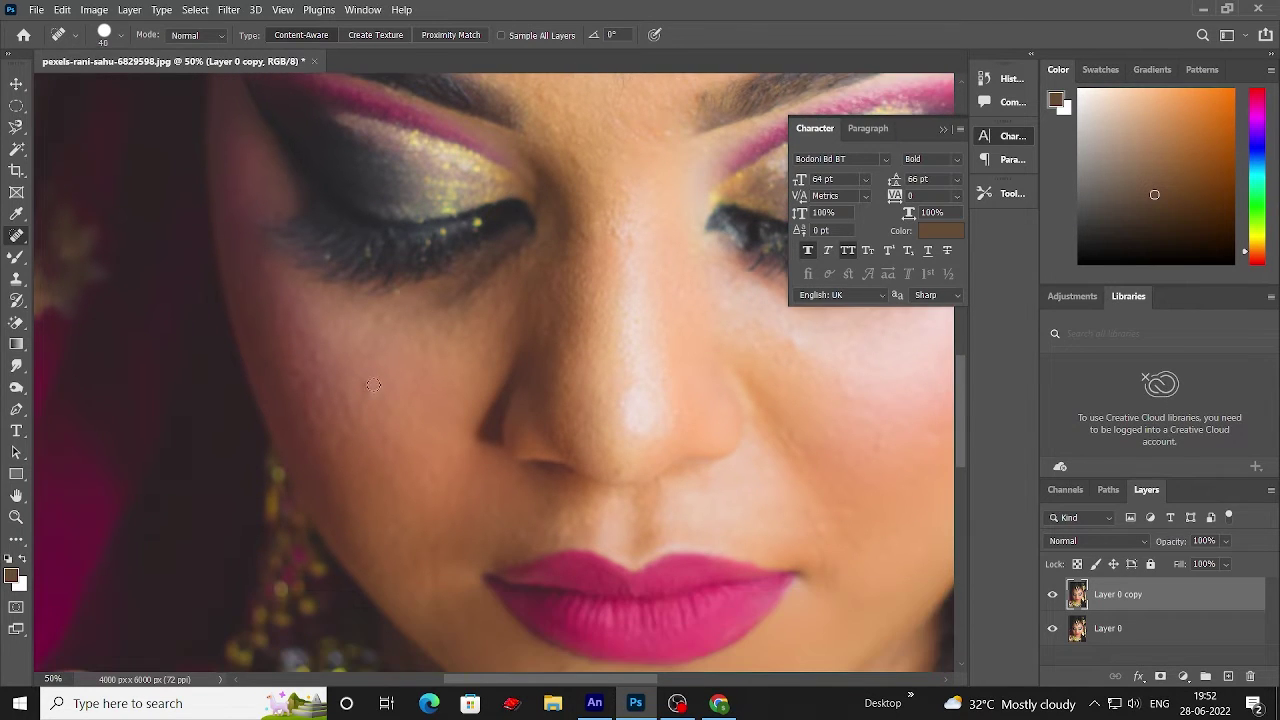
pyautogui.scroll(-3, 380, 395)
pyautogui.scroll(2, 510, 438)
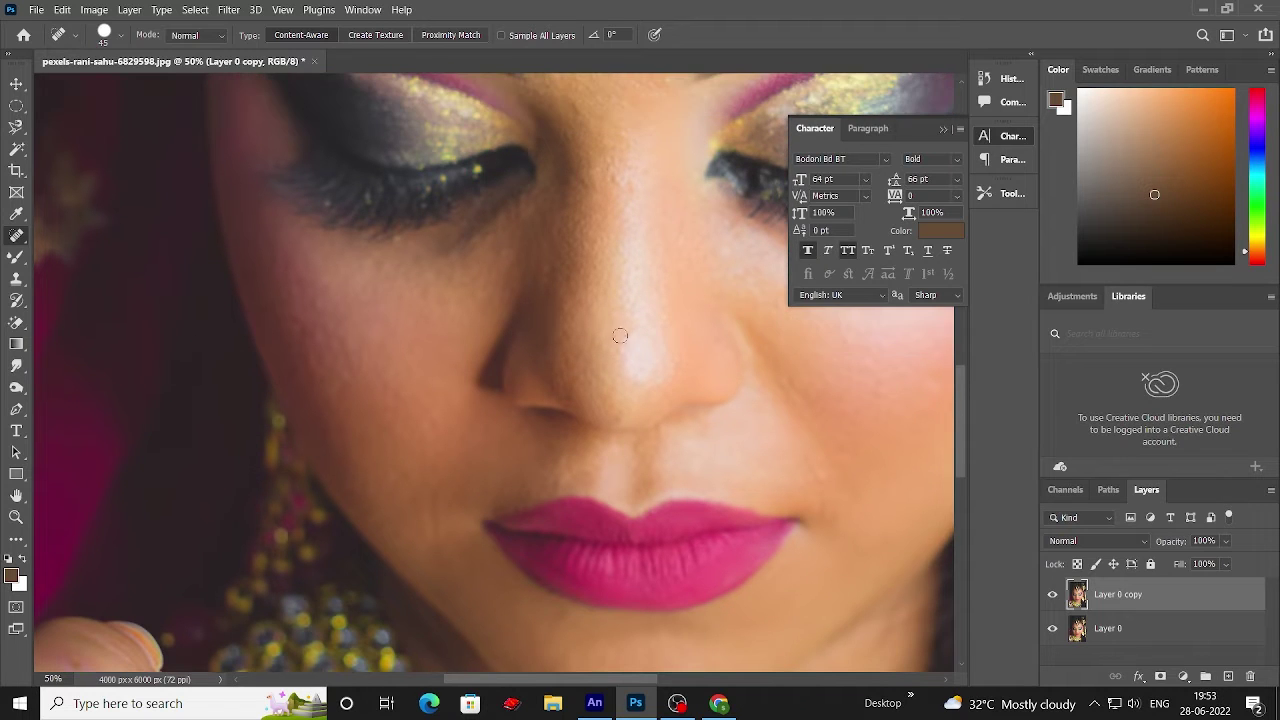
pyautogui.scroll(2, 586, 320)
pyautogui.press('[')
pyautogui.moveTo(587, 298); pyautogui.dragTo(584, 340)
pyautogui.scroll(-2, 590, 340)
pyautogui.hscroll(8, 700, 380)
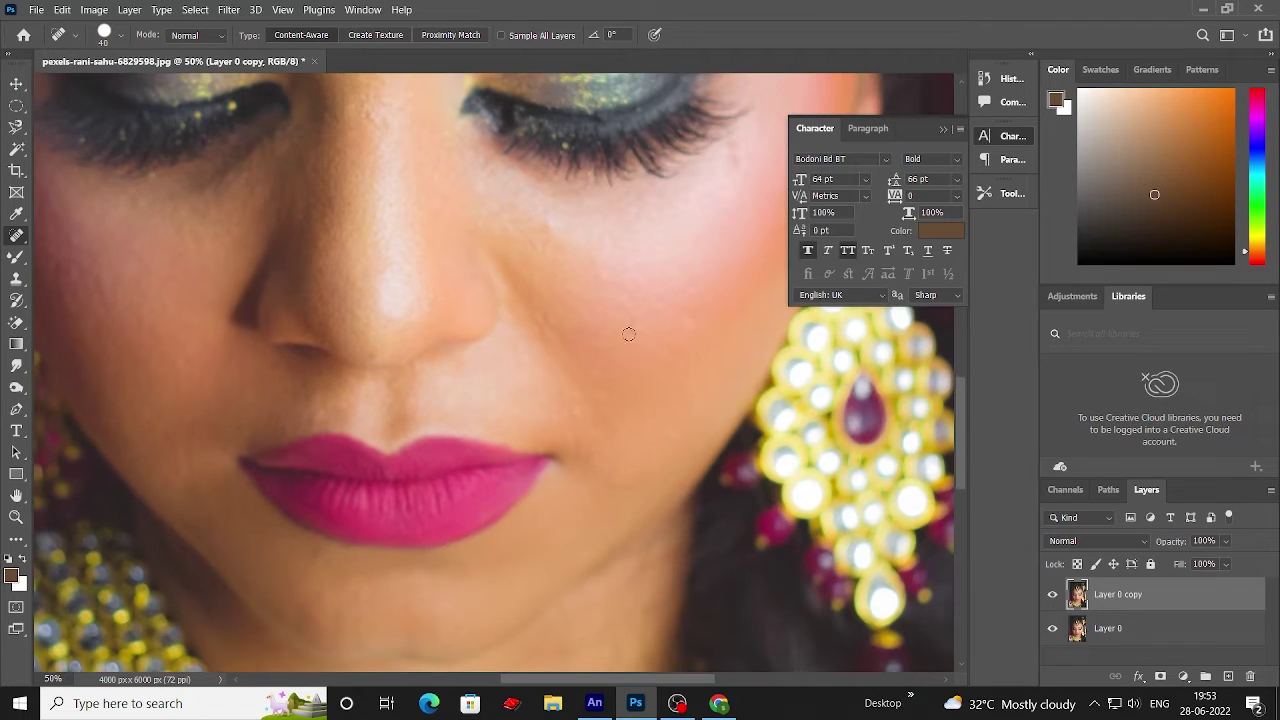
pyautogui.scroll(2, 530, 395)
pyautogui.scroll(-1, 478, 377)
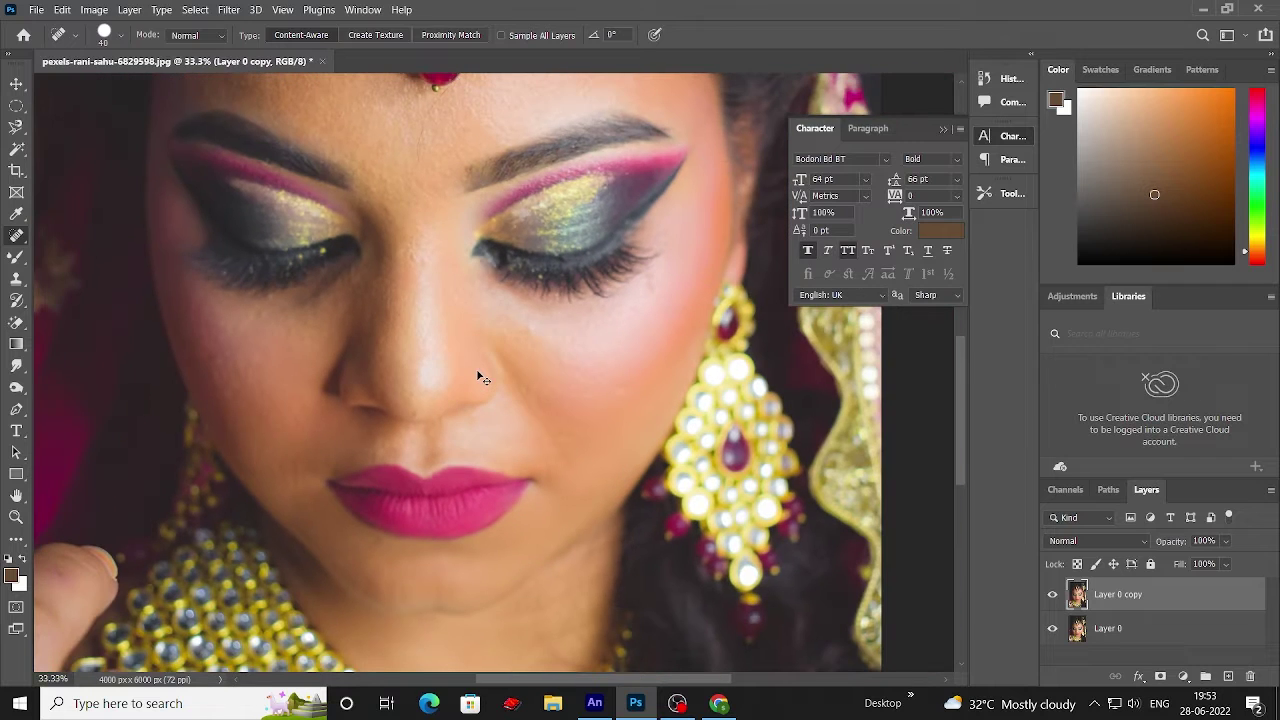
# Heal the blemishes on the left cheek below the eye.
pyautogui.press('v')
pyautogui.scroll(-4, 408, 204)
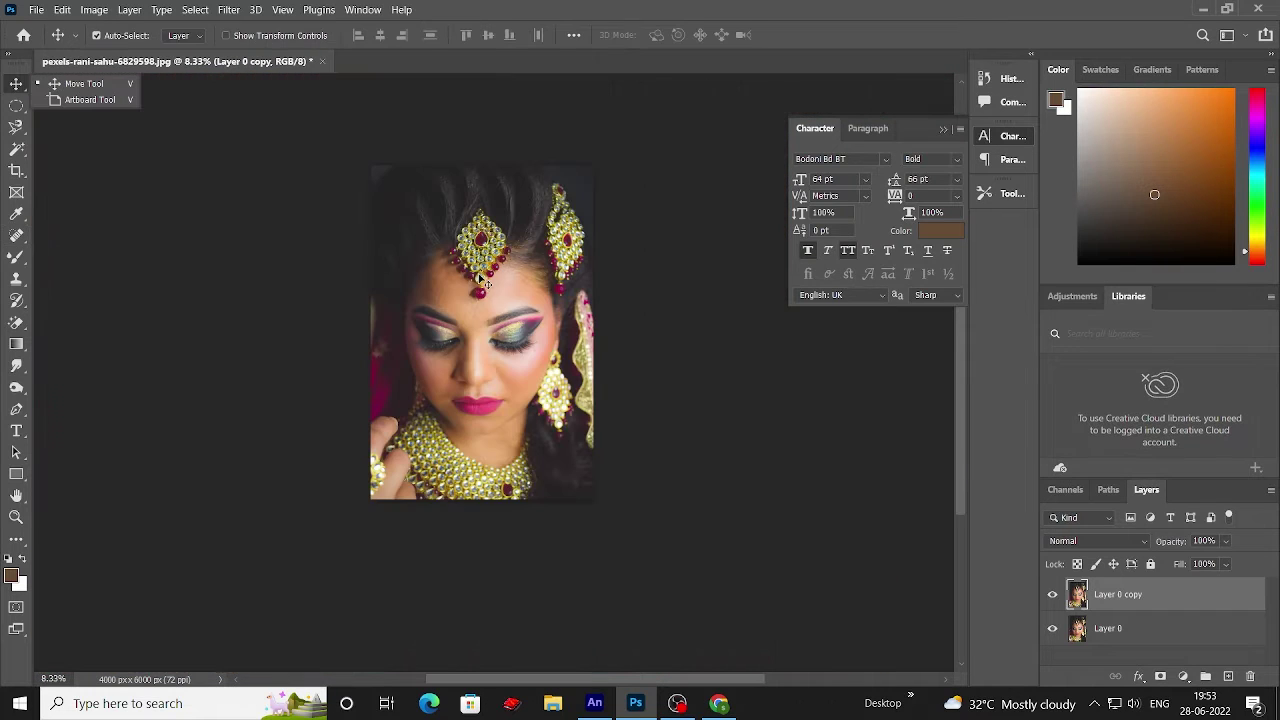
pyautogui.scroll(4, 471, 388)
pyautogui.hscroll(-6, 457, 368)
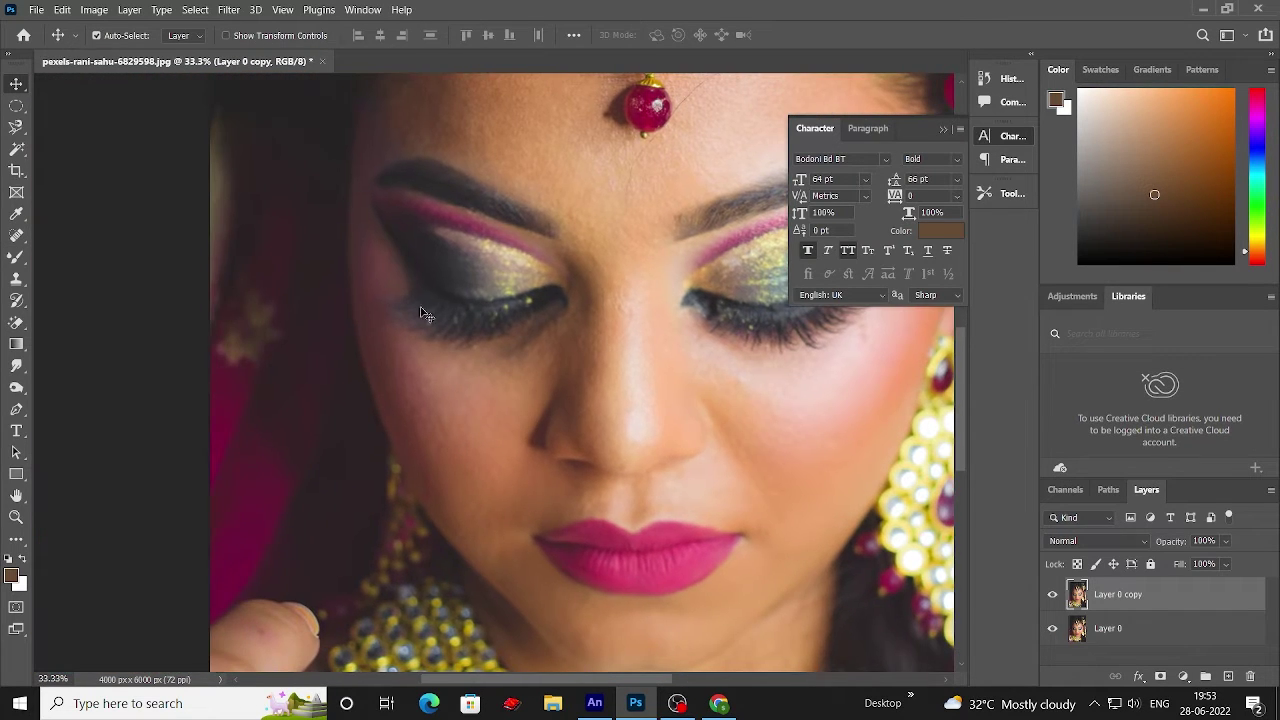
pyautogui.press('j')
pyautogui.moveTo(465, 364)
pyautogui.mouseDown()
pyautogui.moveTo(465, 388)
pyautogui.moveTo(437, 413)
pyautogui.mouseUp()
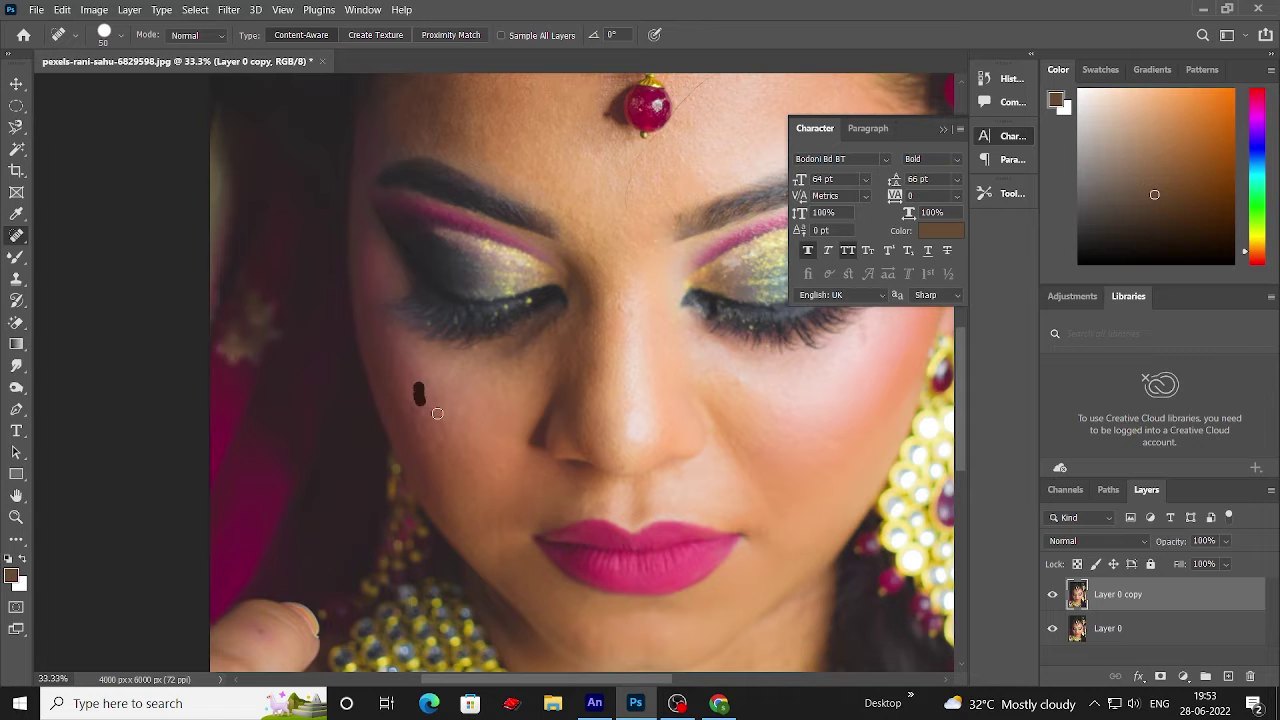
pyautogui.press(']')
pyautogui.moveTo(775, 397); pyautogui.dragTo(644, 392)
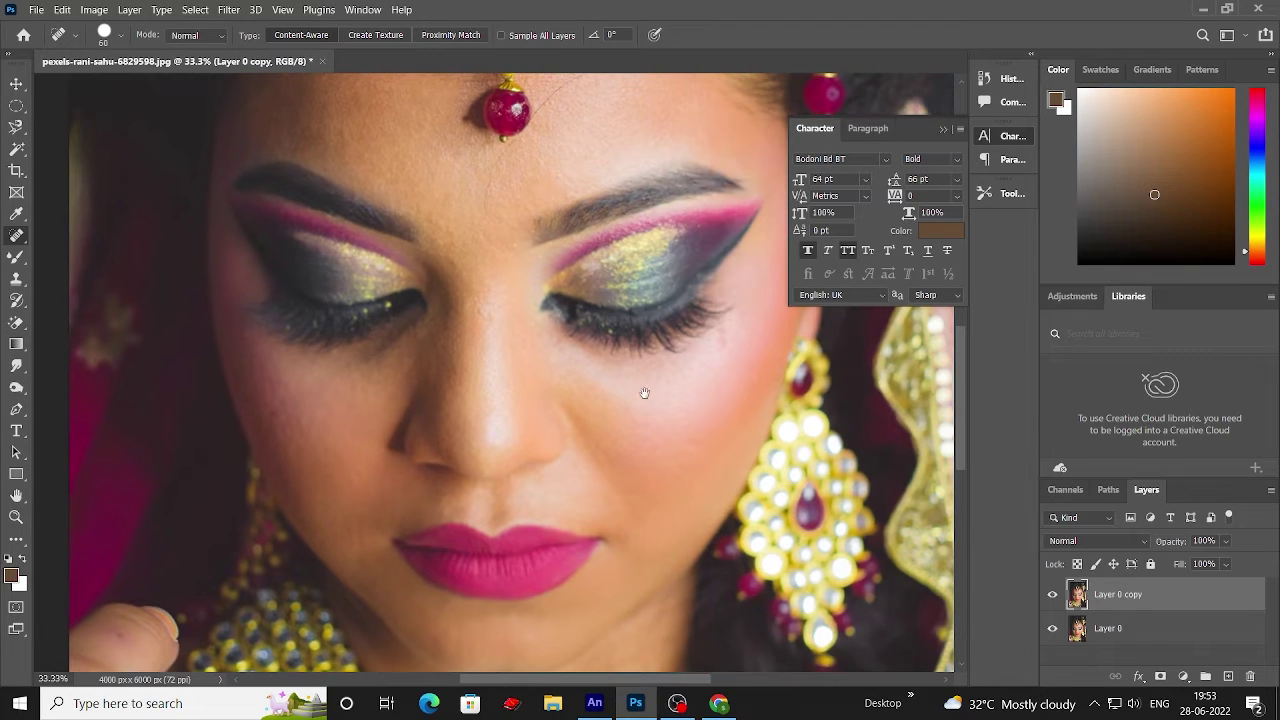
pyautogui.scroll(-2, 631, 398)
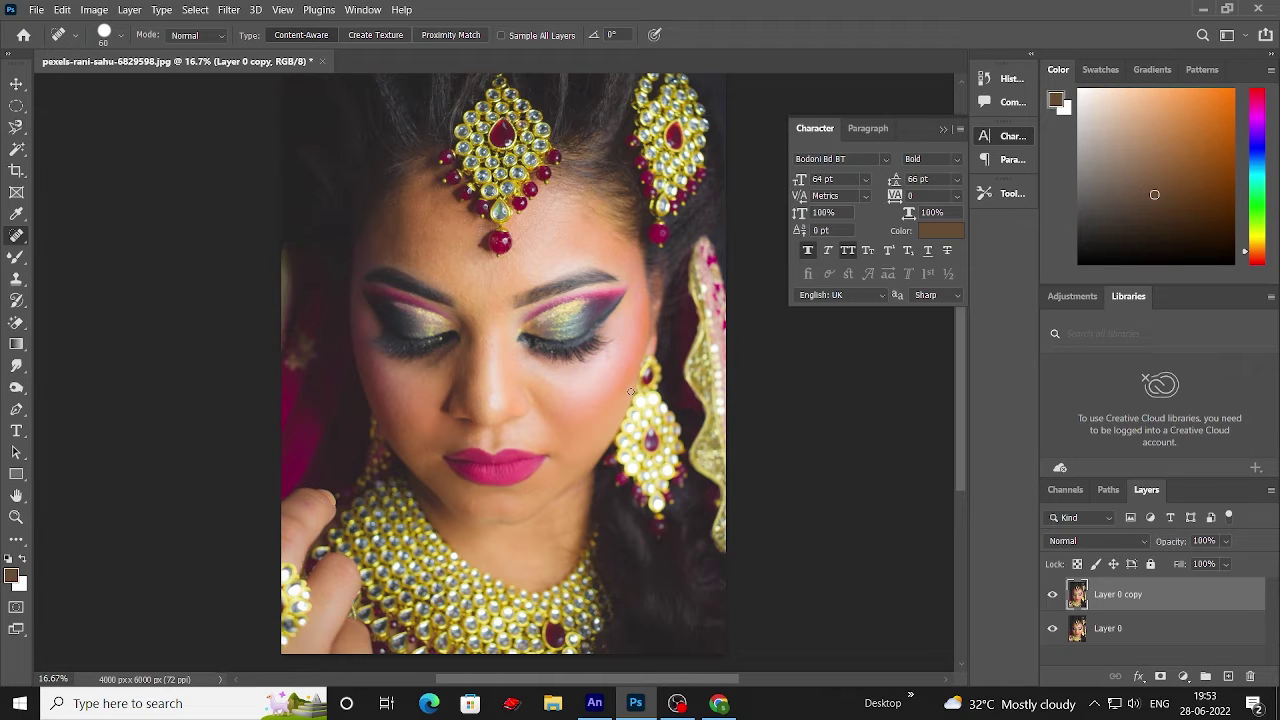
pyautogui.click(16, 83)
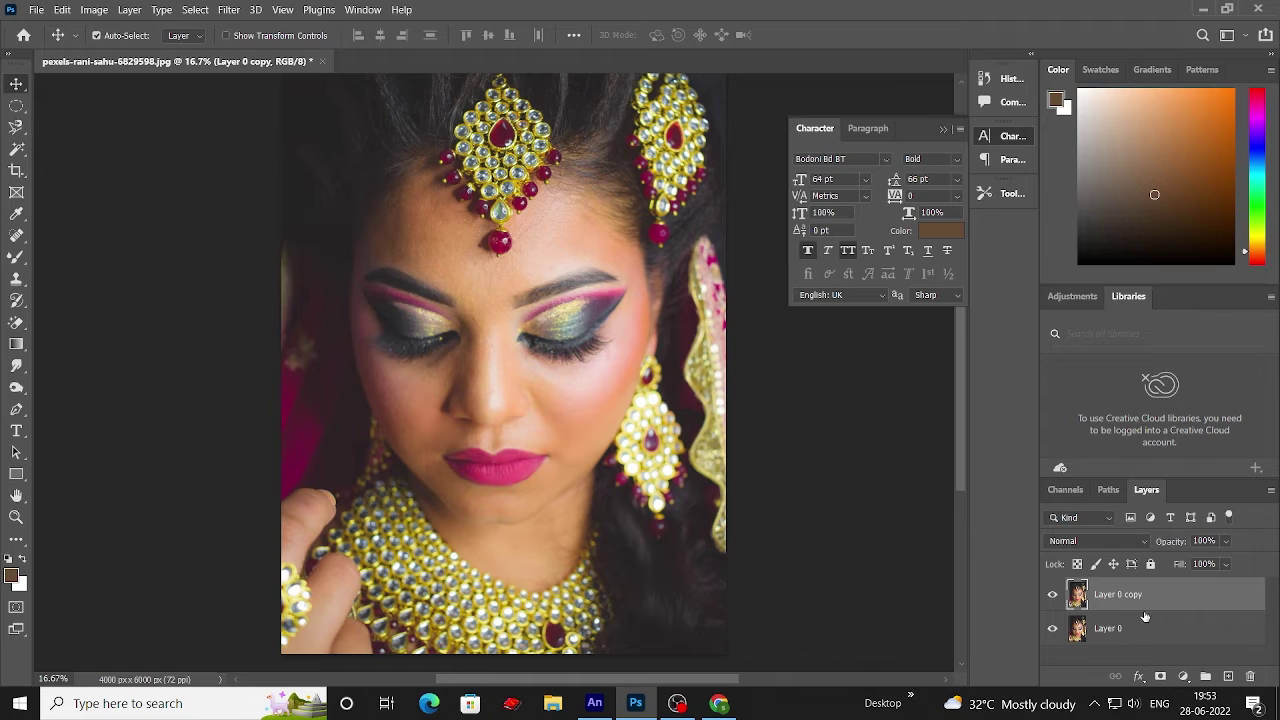
# Toggle Layer 0 copy's visibility to compare the retouch with the original.
pyautogui.click(1052, 596)
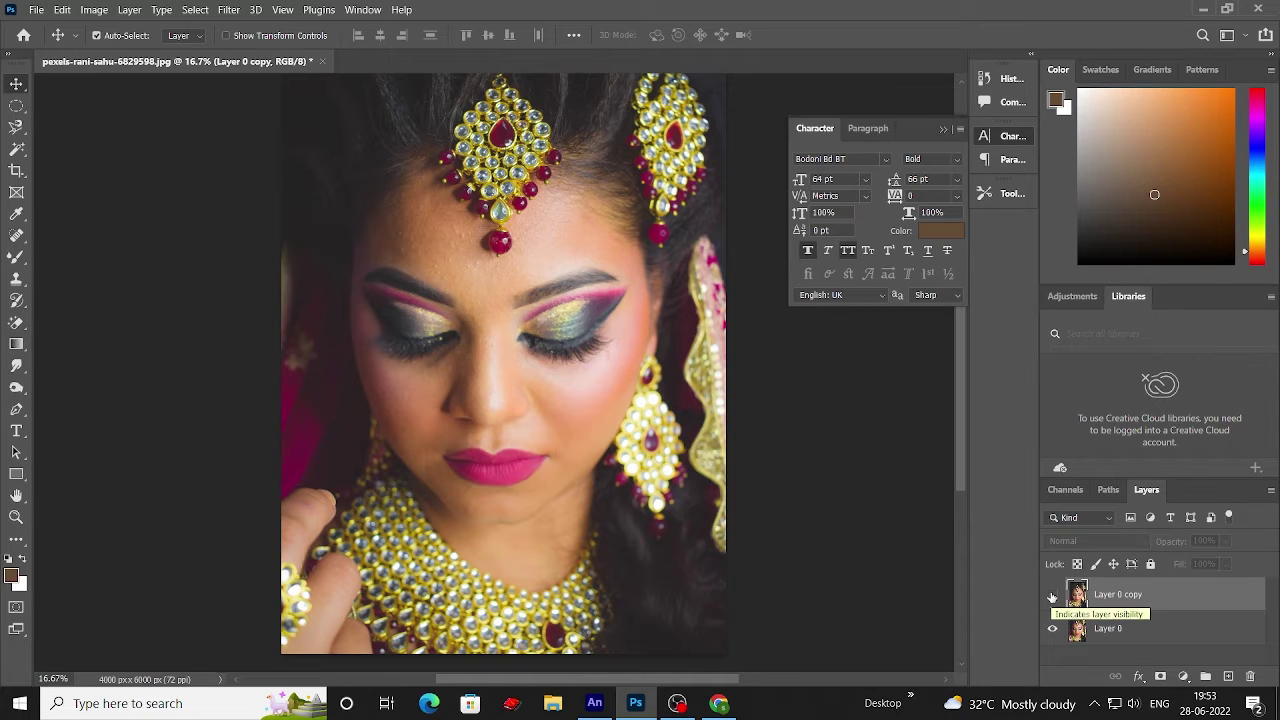
pyautogui.click(1052, 596)
pyautogui.click(1052, 596)
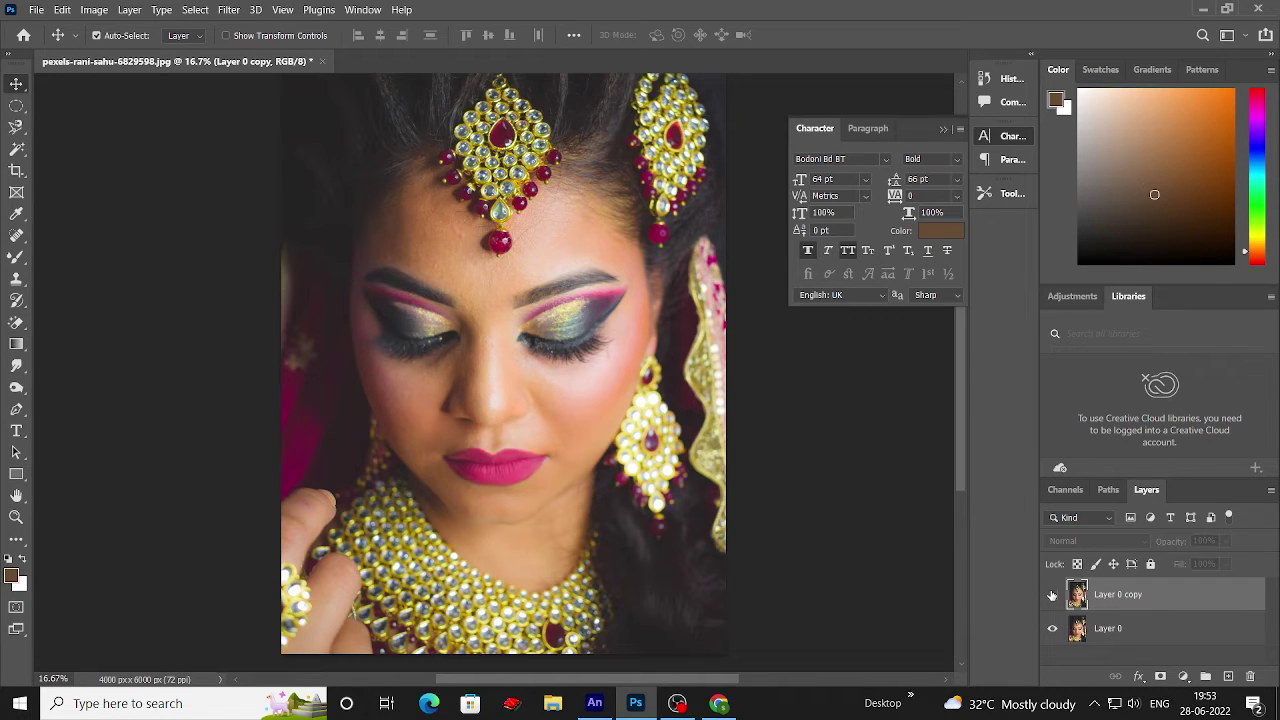
pyautogui.click(1052, 596)
# Duplicate Layer 0 copy as Layer 0 copy 2.
pyautogui.rightClick(1148, 608)
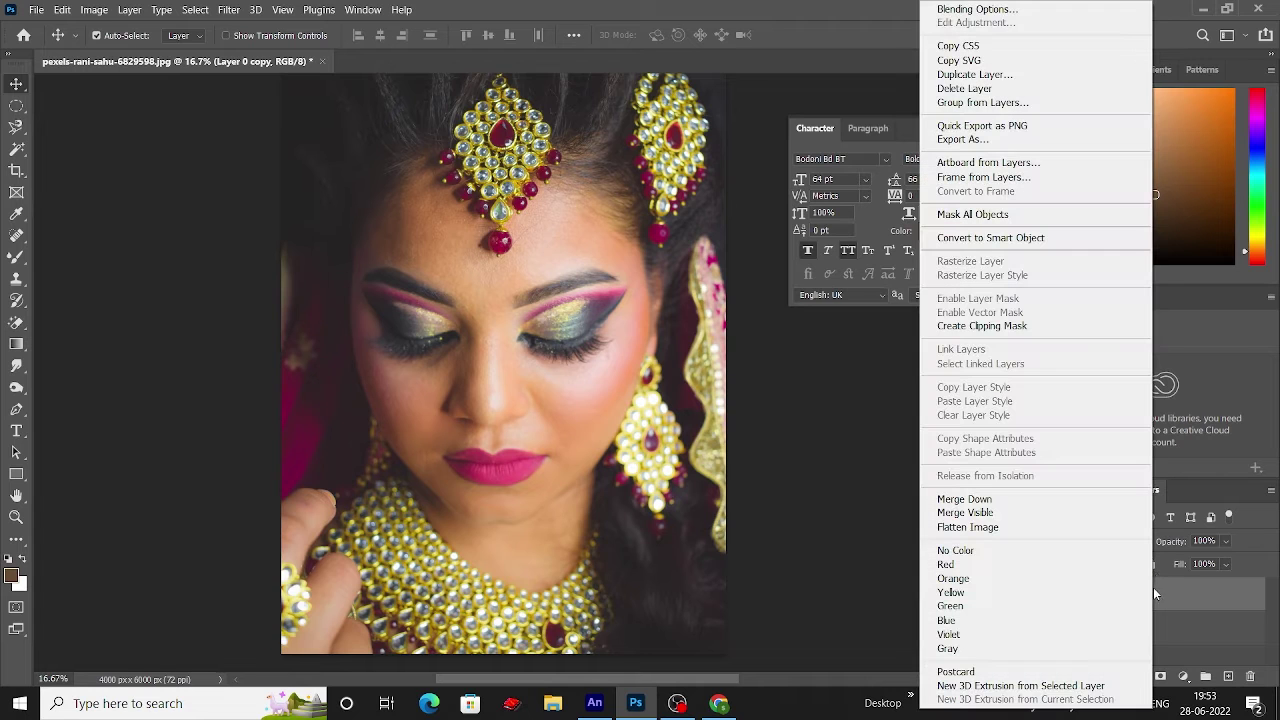
pyautogui.click(1000, 74)
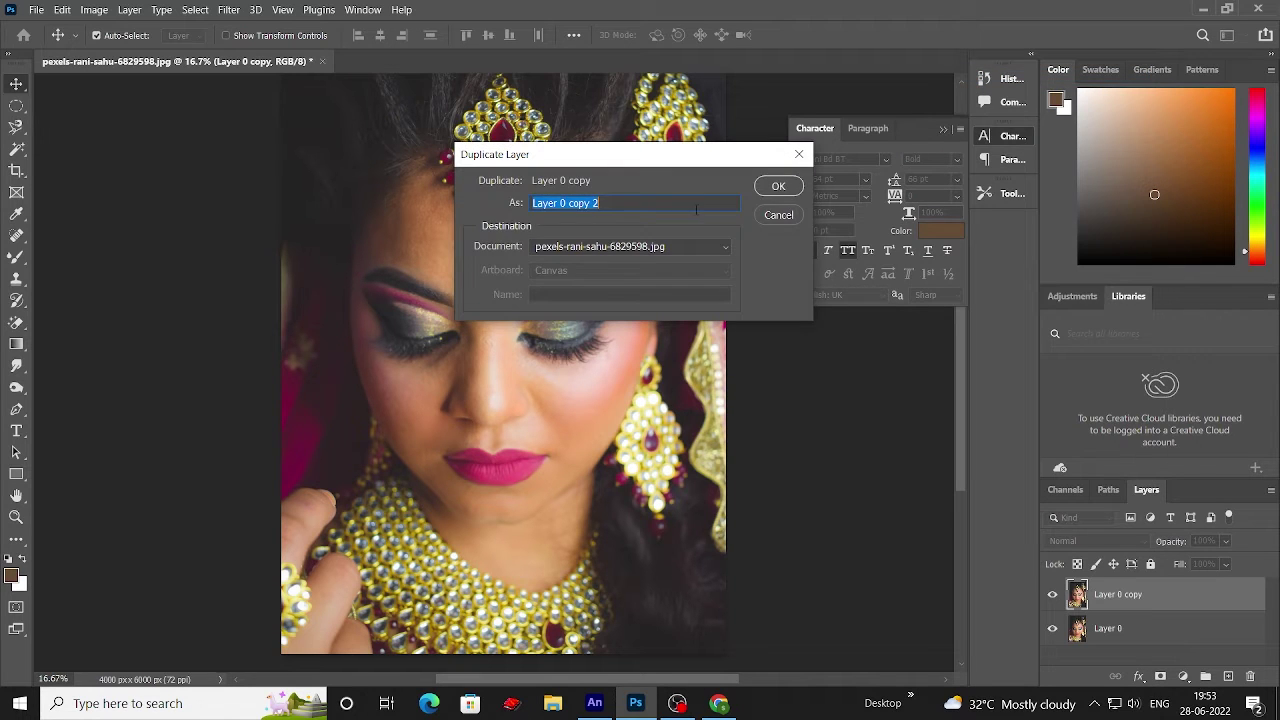
pyautogui.click(797, 190)
pyautogui.click(228, 10)
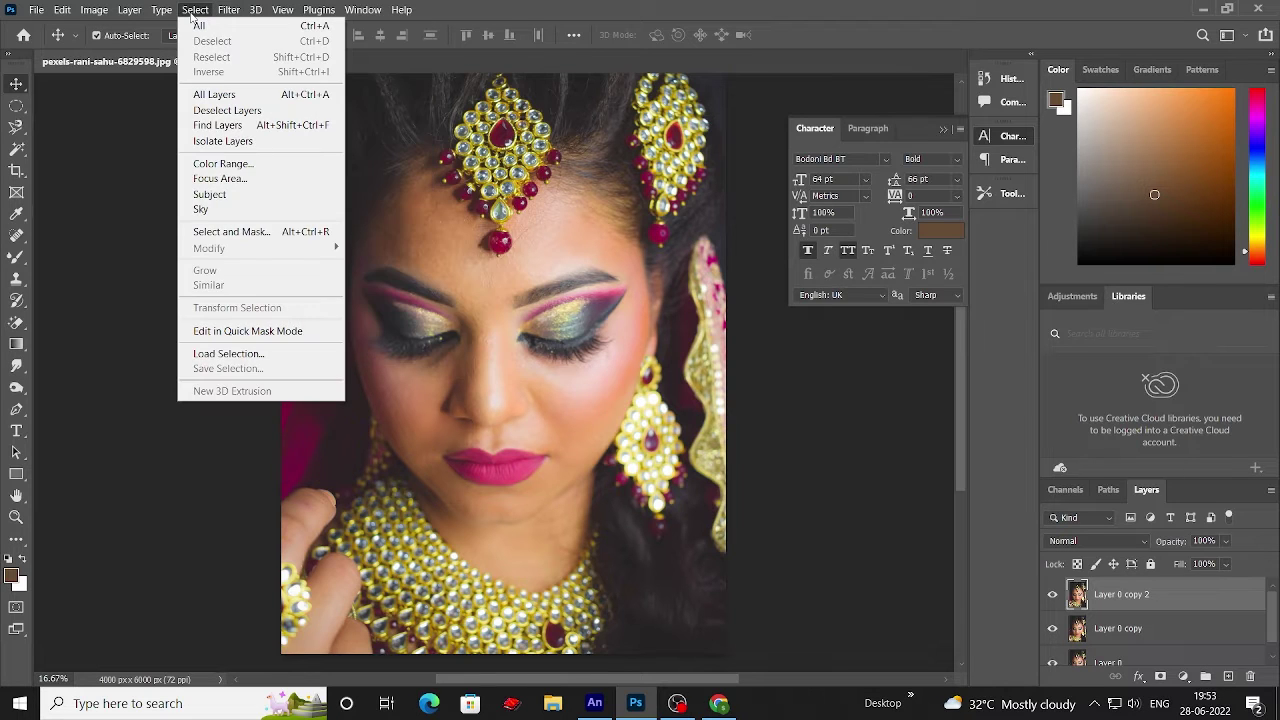
# In the Camera Raw Basic panel, raise Contrast to +41 and adjust Shadows, Whites and Blacks.
pyautogui.click(279, 124)
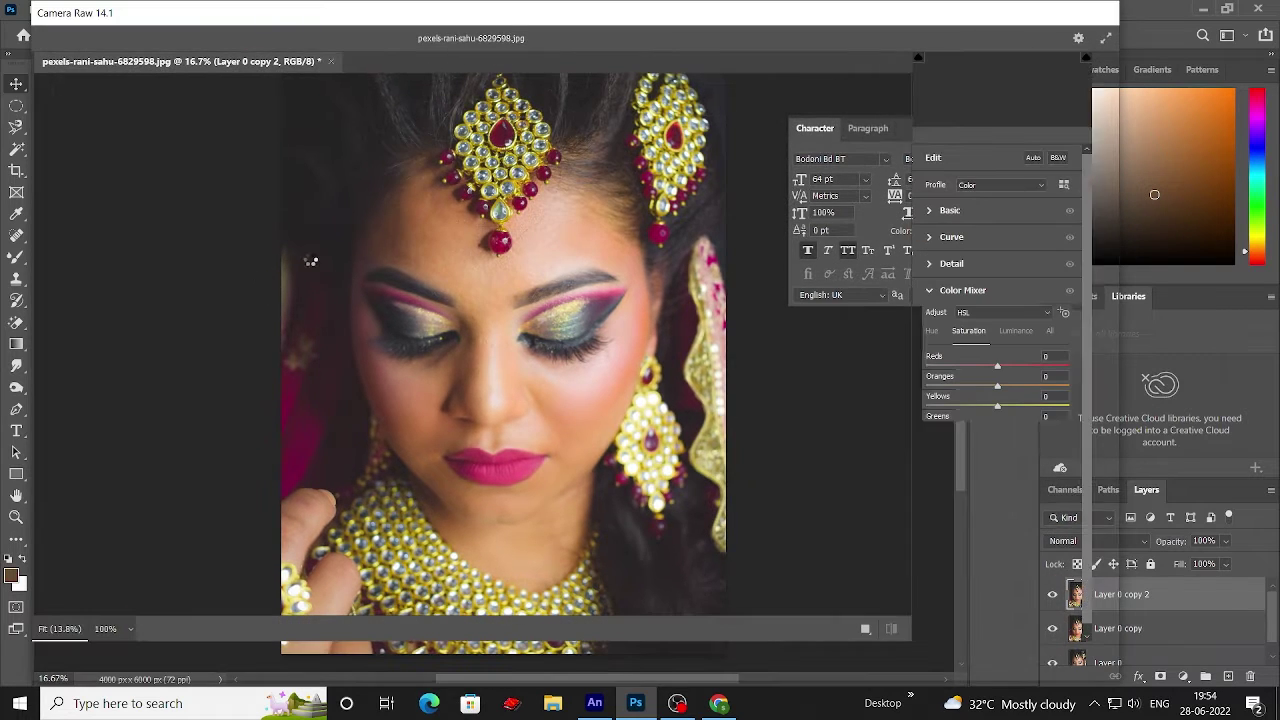
pyautogui.click(932, 211)
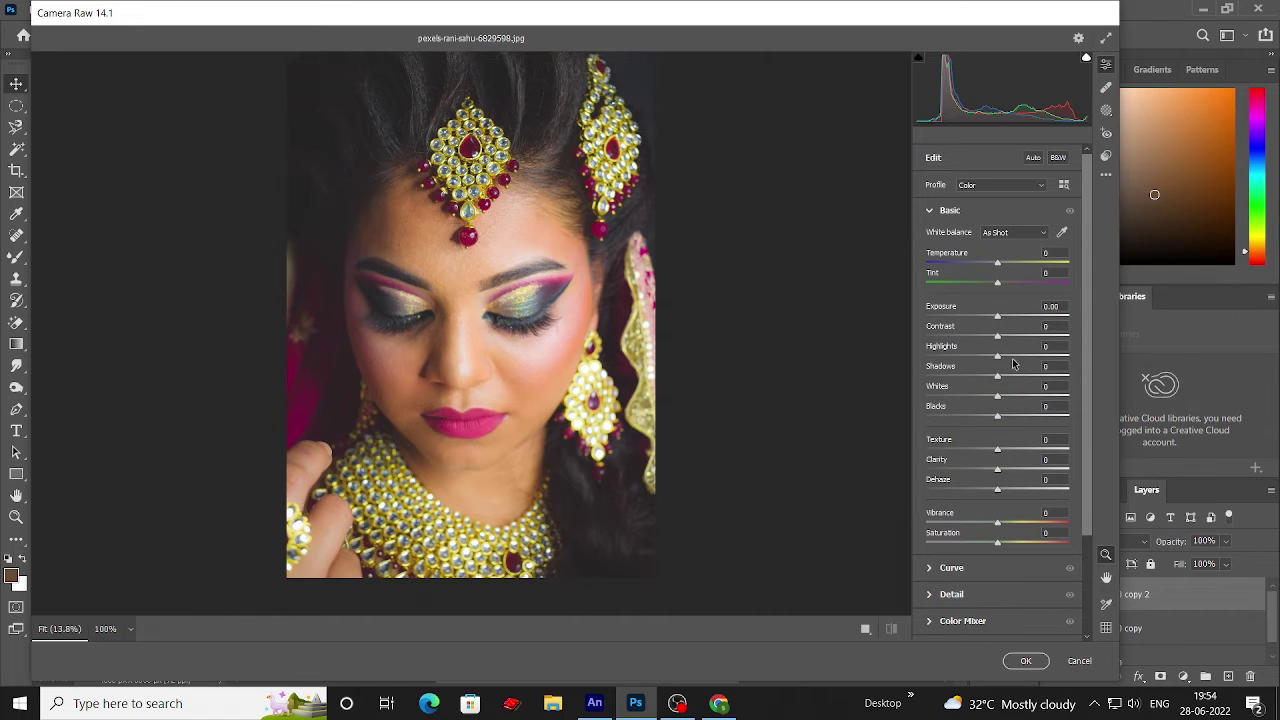
pyautogui.moveTo(996, 336)
pyautogui.mouseDown()
pyautogui.moveTo(1019, 339)
pyautogui.moveTo(972, 358)
pyautogui.mouseUp()
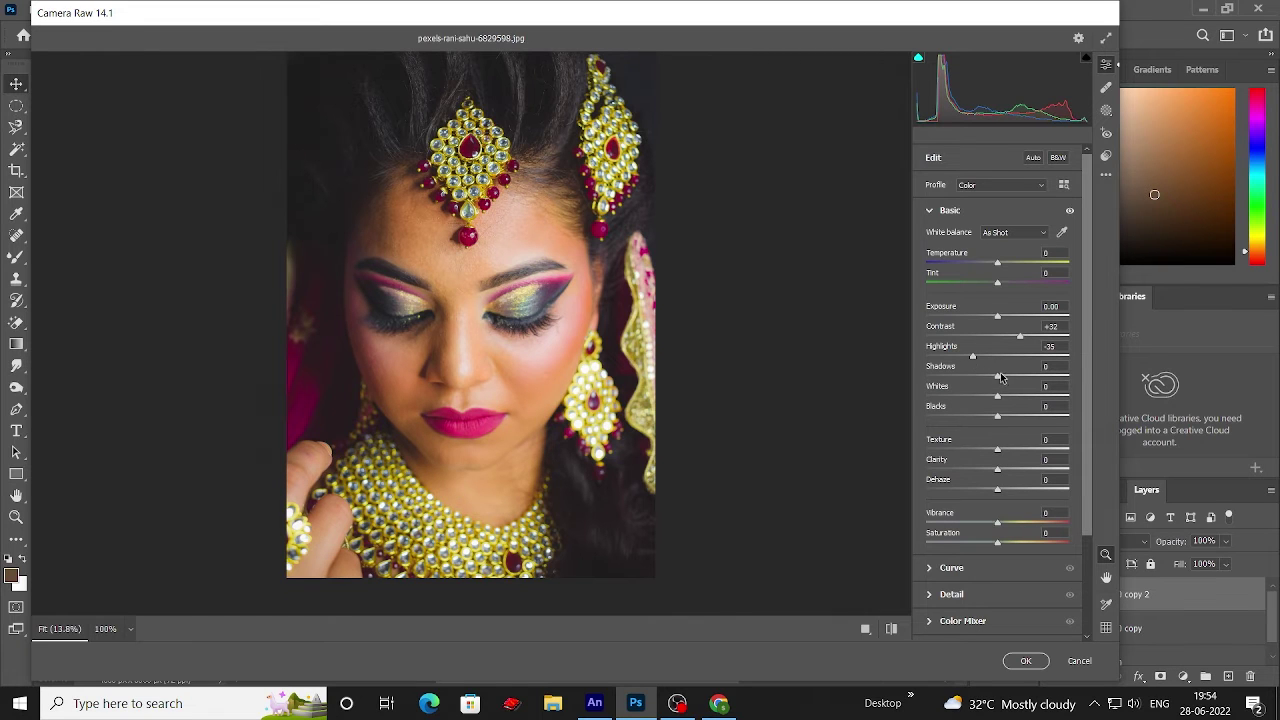
pyautogui.moveTo(997, 378)
pyautogui.mouseDown()
pyautogui.moveTo(1016, 378)
pyautogui.moveTo(980, 380)
pyautogui.moveTo(1005, 378)
pyautogui.mouseUp()
pyautogui.moveTo(997, 416); pyautogui.dragTo(989, 416)
pyautogui.moveTo(997, 396); pyautogui.dragTo(977, 396)
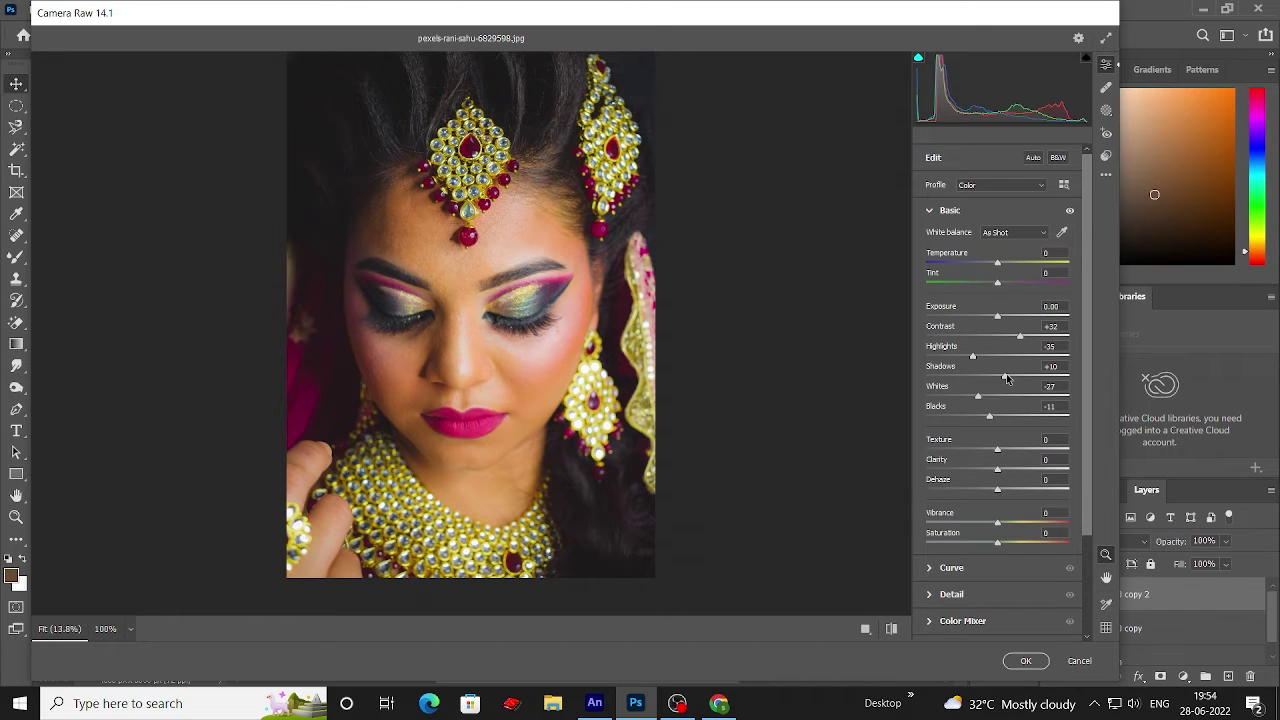
# Set Texture -62, Clarity -76, Dehaze +15, and cool Temperature to -14 with Tint adjusted.
pyautogui.moveTo(997, 449)
pyautogui.mouseDown()
pyautogui.moveTo(947, 449)
pyautogui.moveTo(944, 469)
pyautogui.mouseUp()
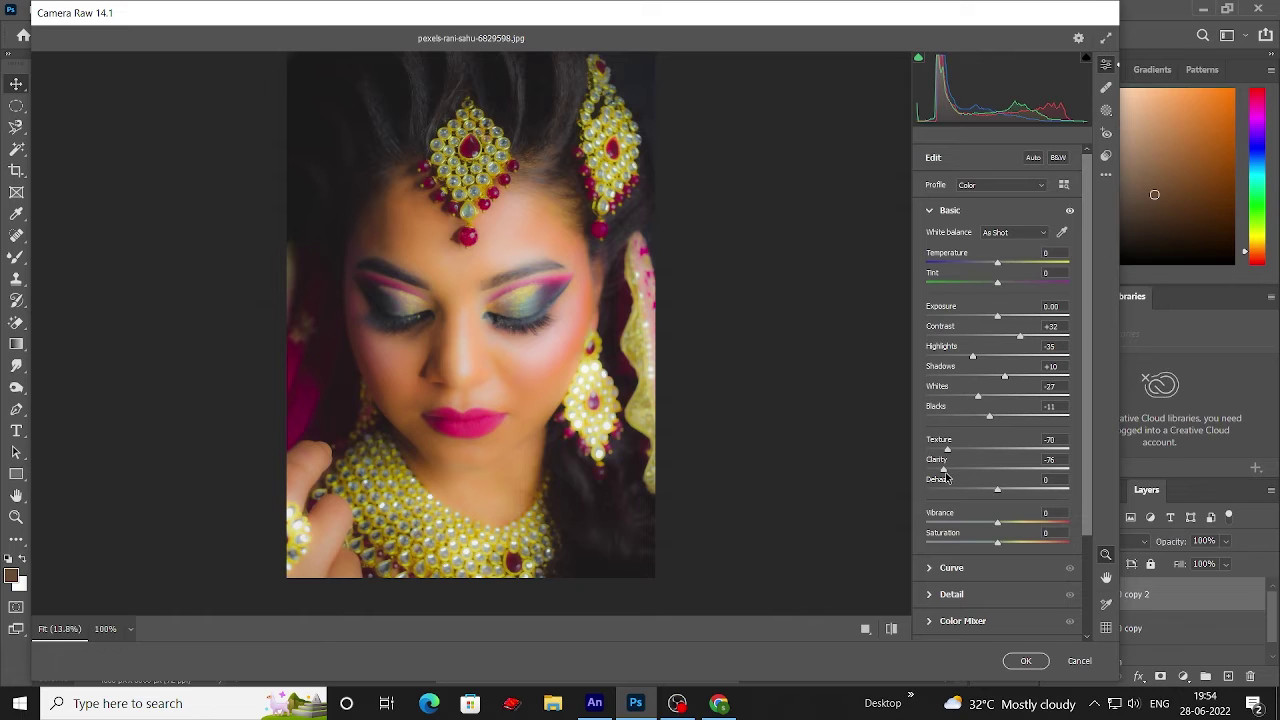
pyautogui.moveTo(948, 449); pyautogui.dragTo(953, 449)
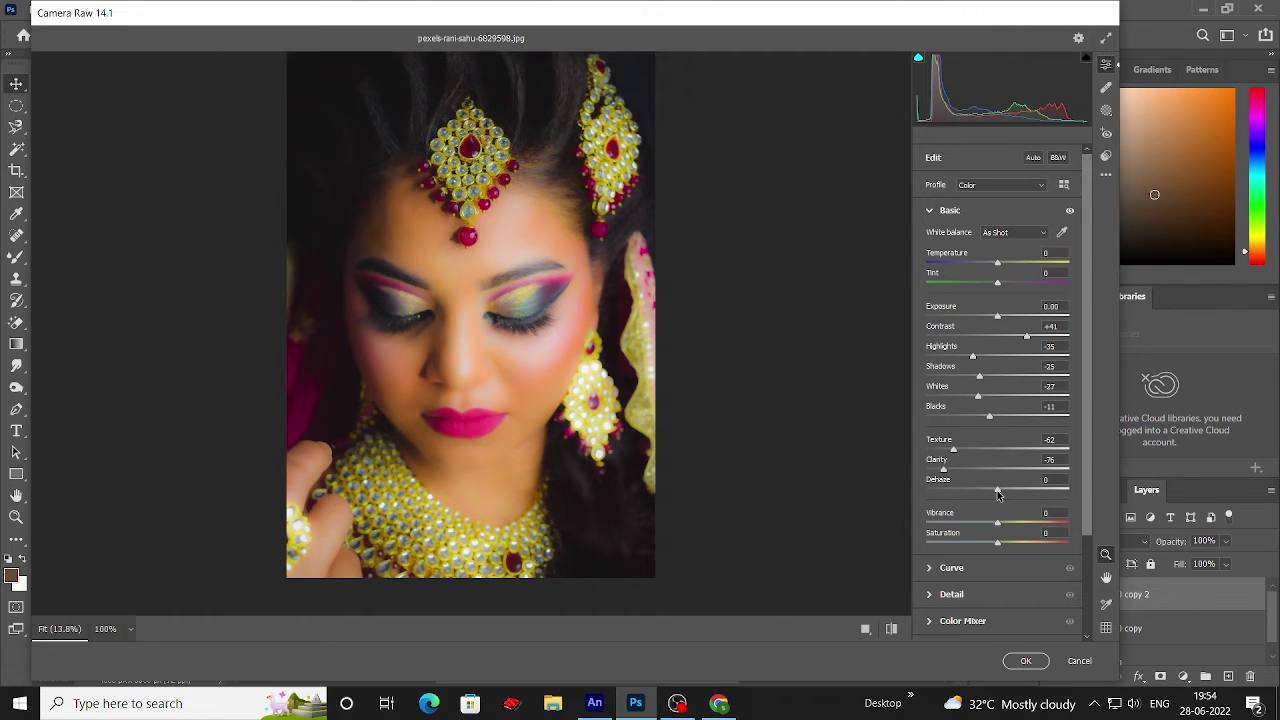
pyautogui.moveTo(997, 491); pyautogui.dragTo(1010, 490)
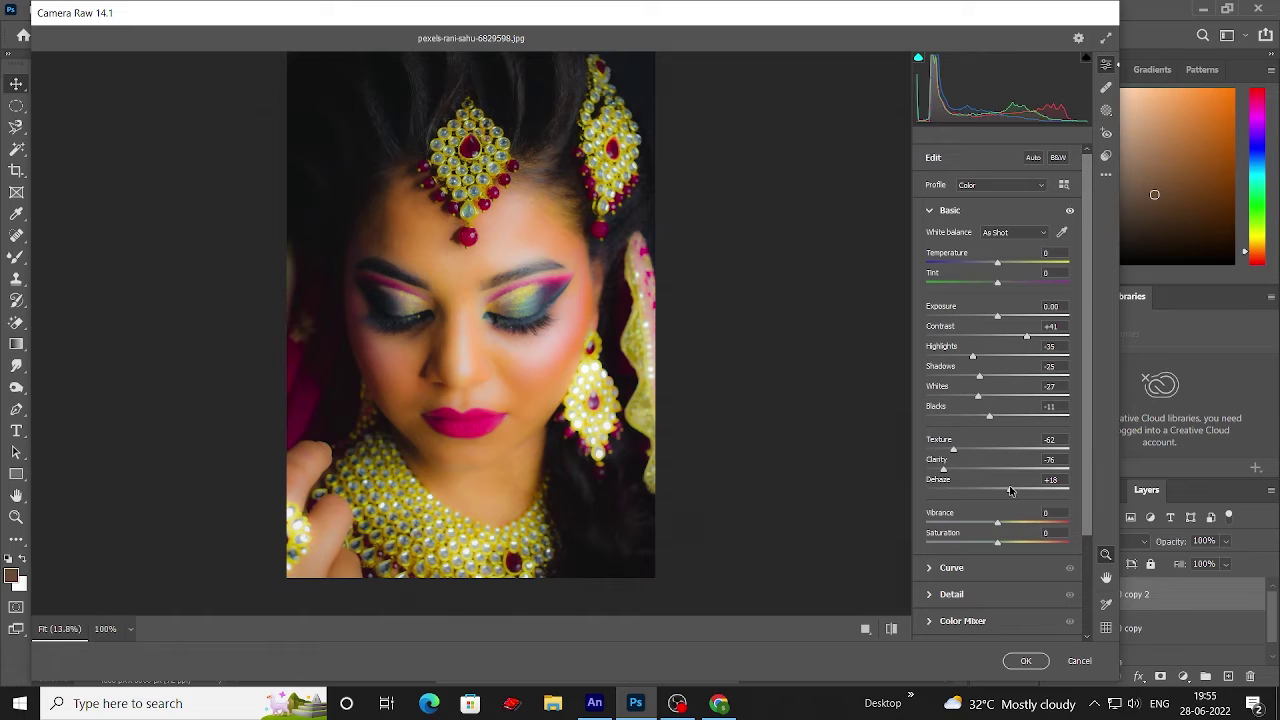
pyautogui.moveTo(1010, 490); pyautogui.dragTo(1008, 490)
pyautogui.moveTo(997, 263); pyautogui.dragTo(993, 266)
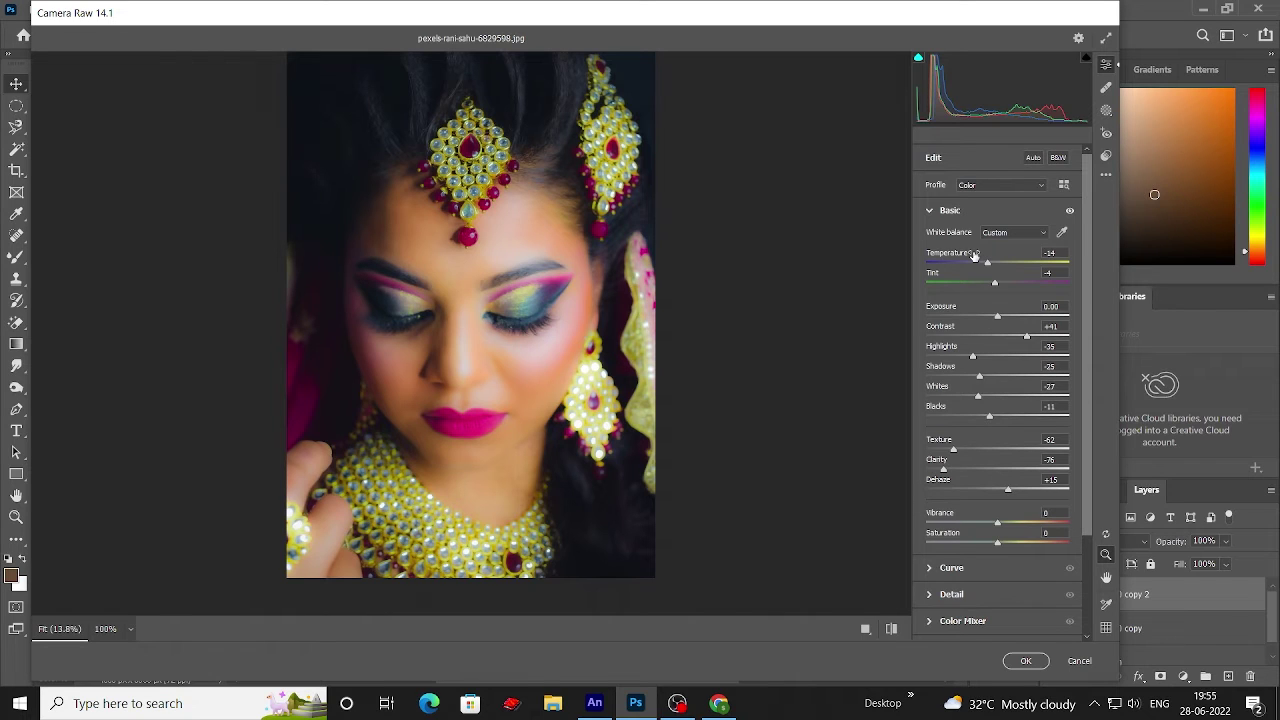
pyautogui.hotkey('ctrl', 'alt', '4')
# Set Color Mixer saturation: Reds -34, Oranges -49, Yellows -18, Magentas +11.
pyautogui.click(965, 331)
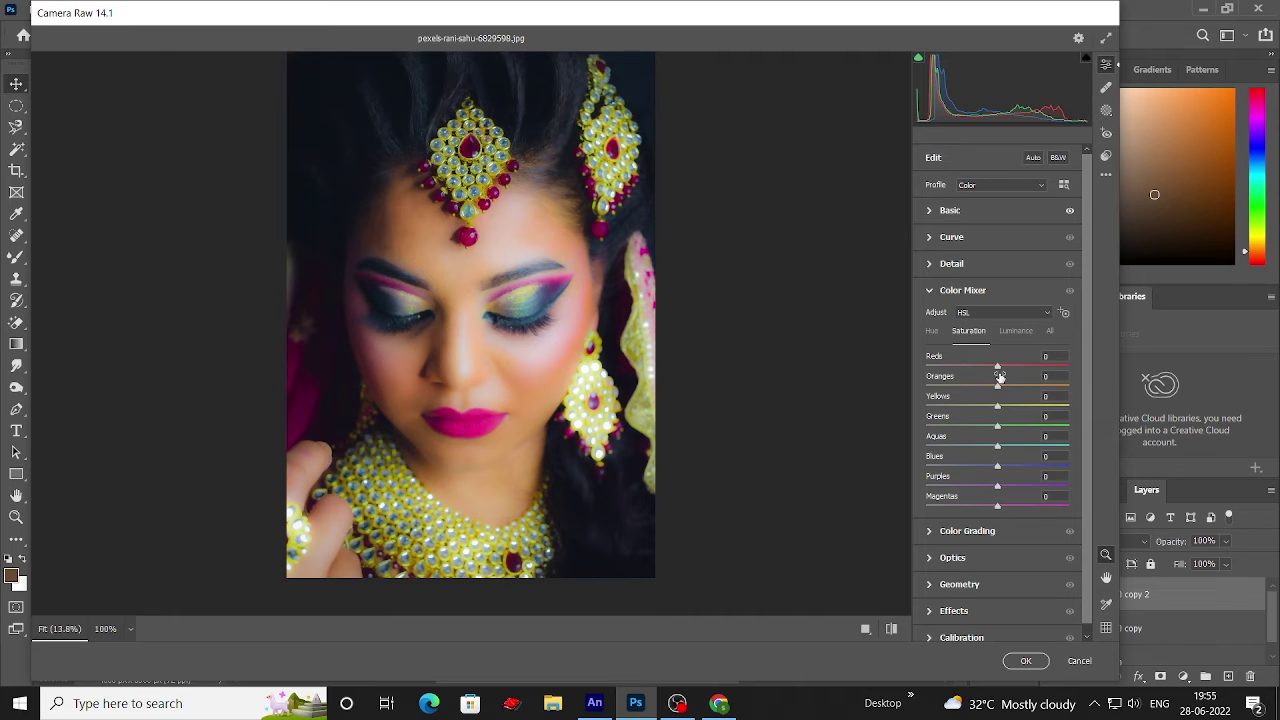
pyautogui.moveTo(999, 376); pyautogui.dragTo(962, 388)
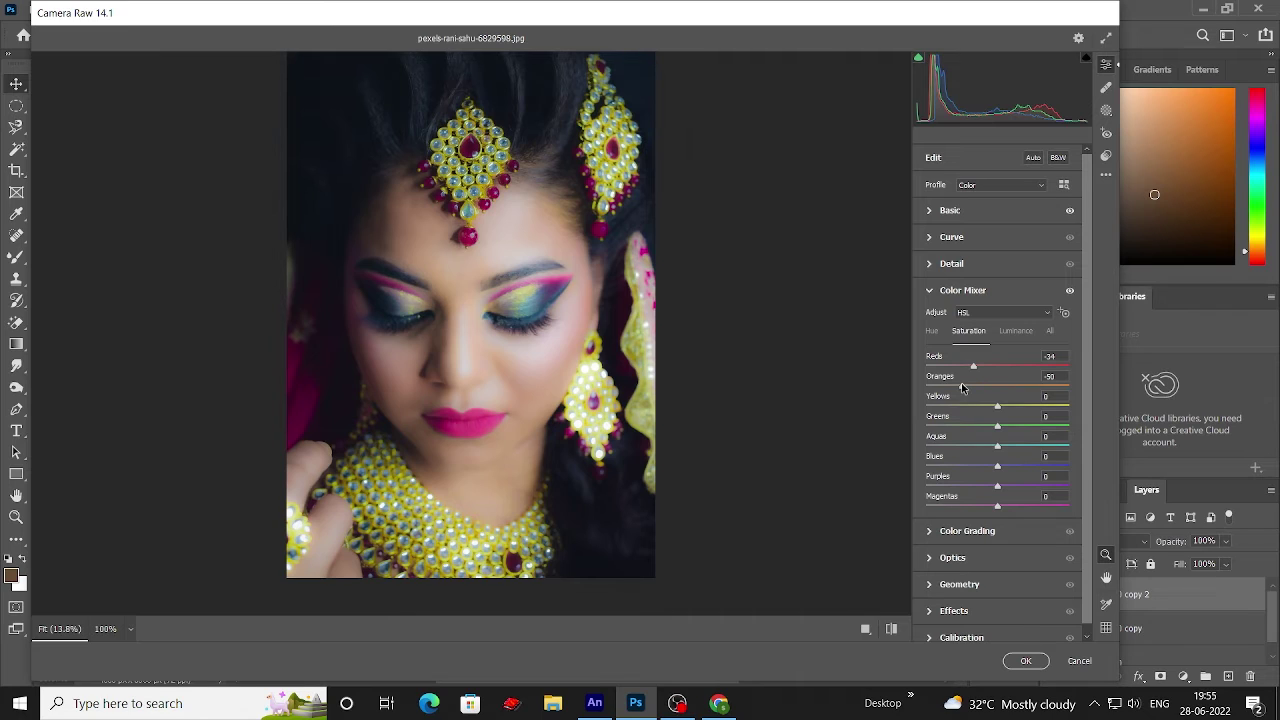
pyautogui.moveTo(997, 405); pyautogui.dragTo(984, 405)
pyautogui.click(963, 388)
pyautogui.moveTo(997, 505); pyautogui.dragTo(1018, 507)
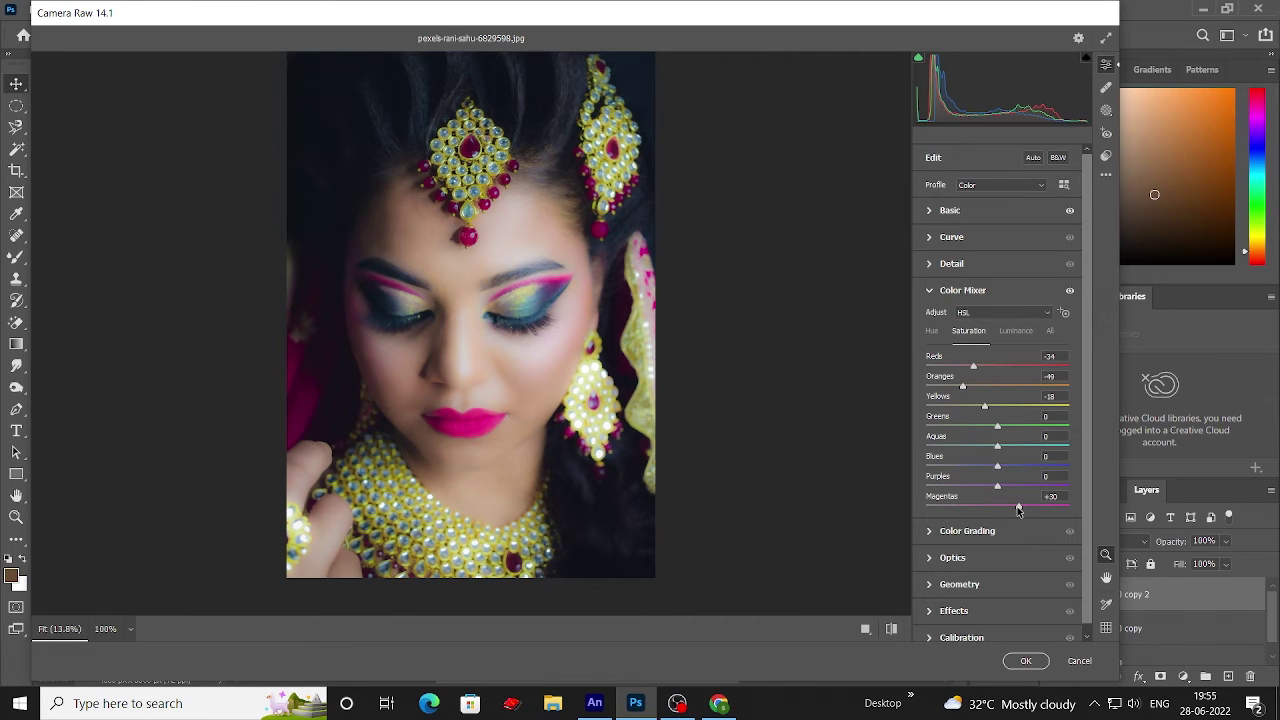
pyautogui.moveTo(1018, 507); pyautogui.dragTo(1005, 507)
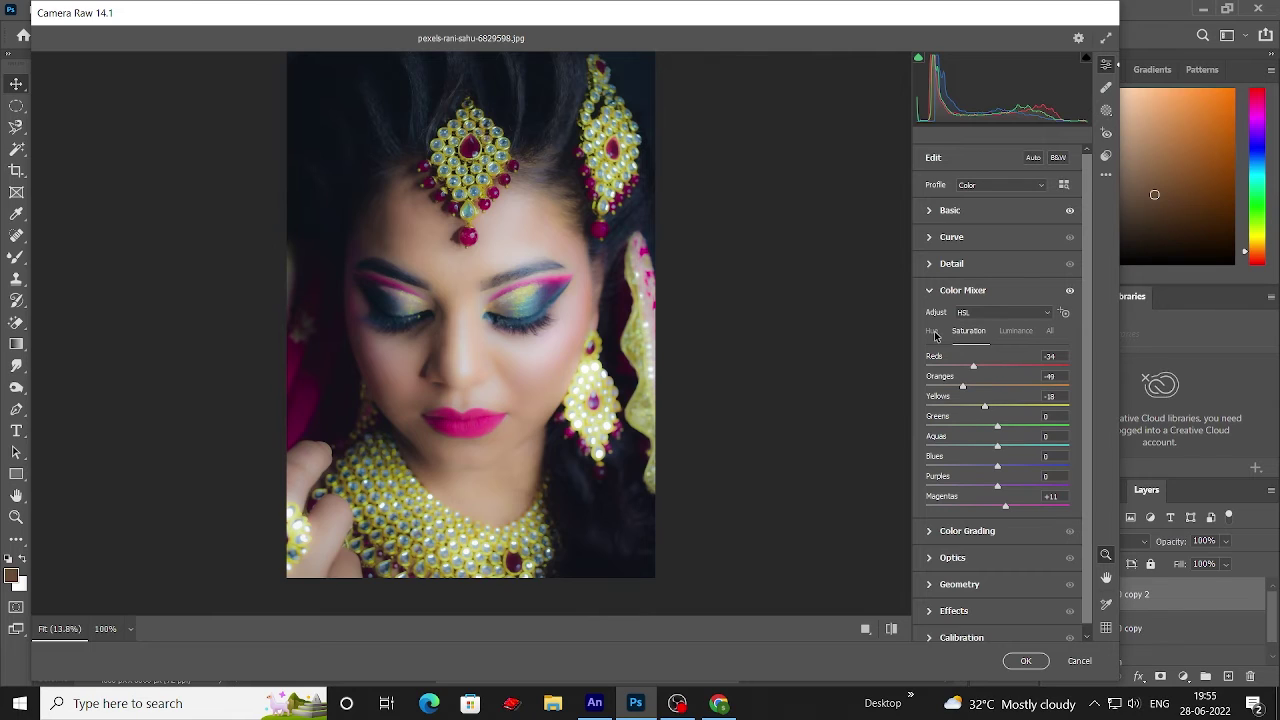
# Shift hue Yellows -9, Magentas -16; darken luminance Reds -10, Magentas -17.
pyautogui.click(933, 331)
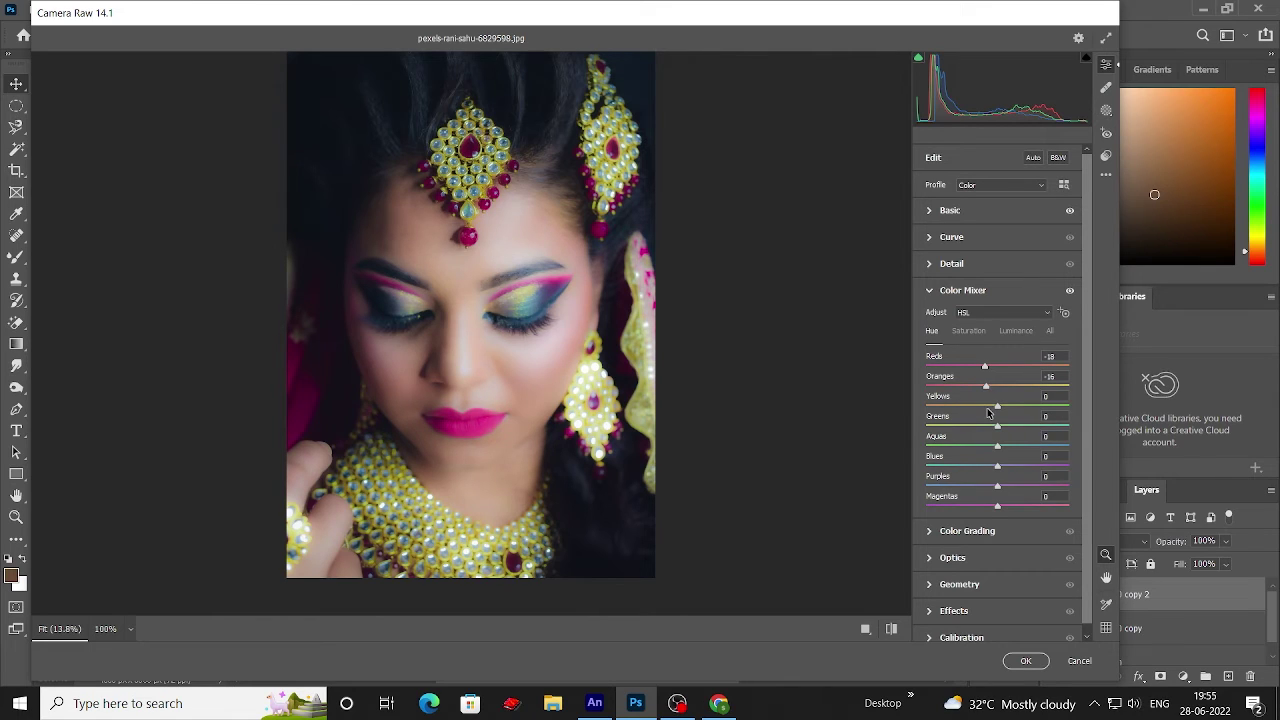
pyautogui.click(988, 408)
pyautogui.click(985, 507)
pyautogui.scroll(-1, 1017, 322)
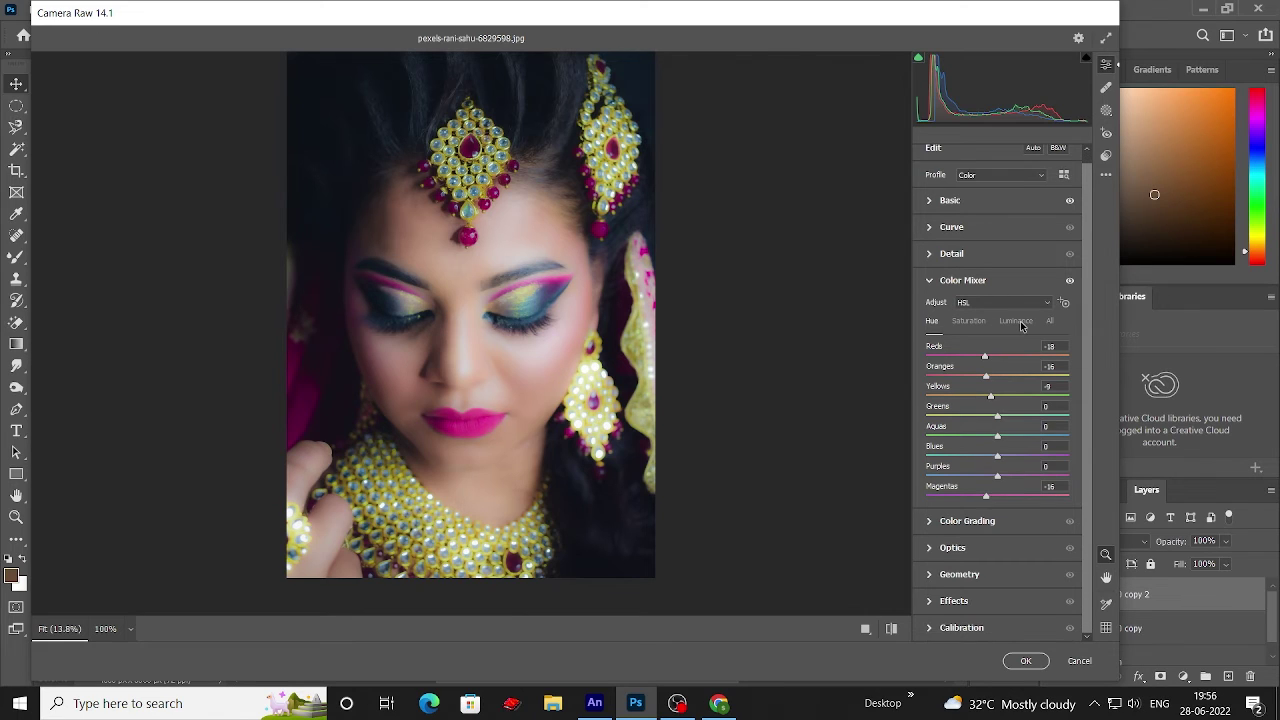
pyautogui.click(1022, 322)
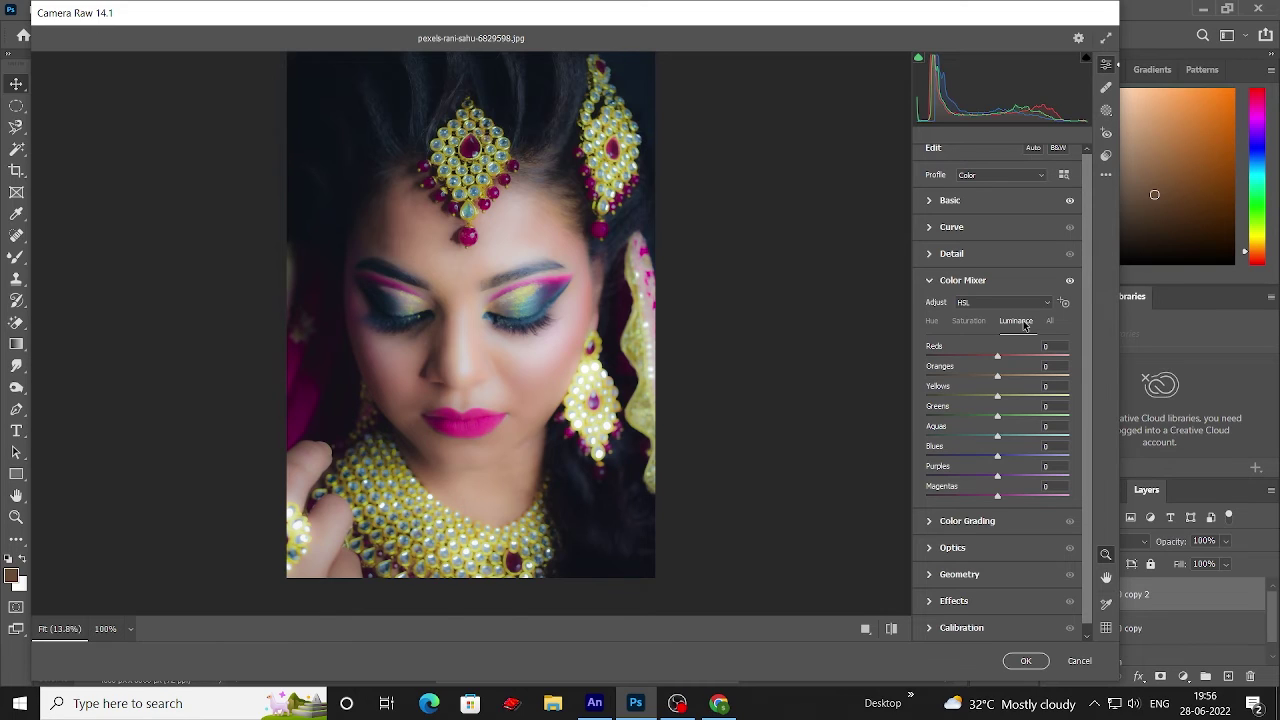
pyautogui.moveTo(997, 356); pyautogui.dragTo(990, 356)
pyautogui.moveTo(990, 497); pyautogui.dragTo(985, 497)
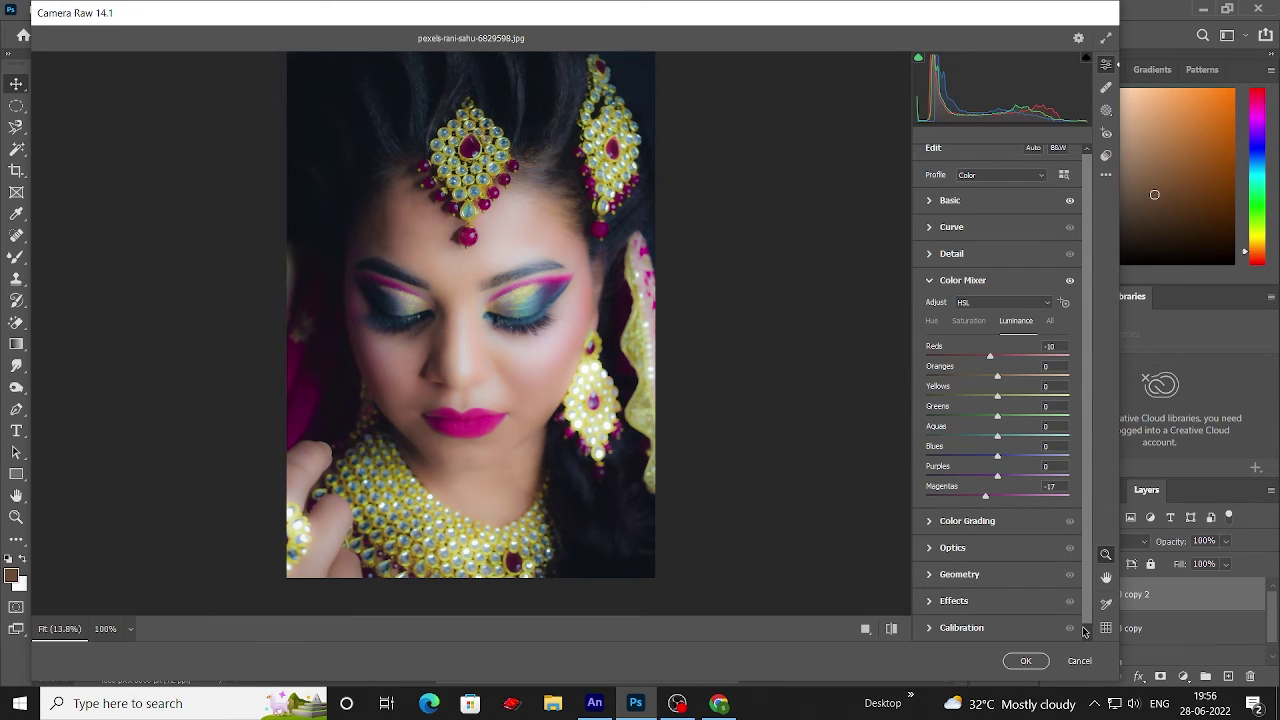
# Apply the Camera Raw grade to Layer 0 copy 2.
pyautogui.click(1024, 661)
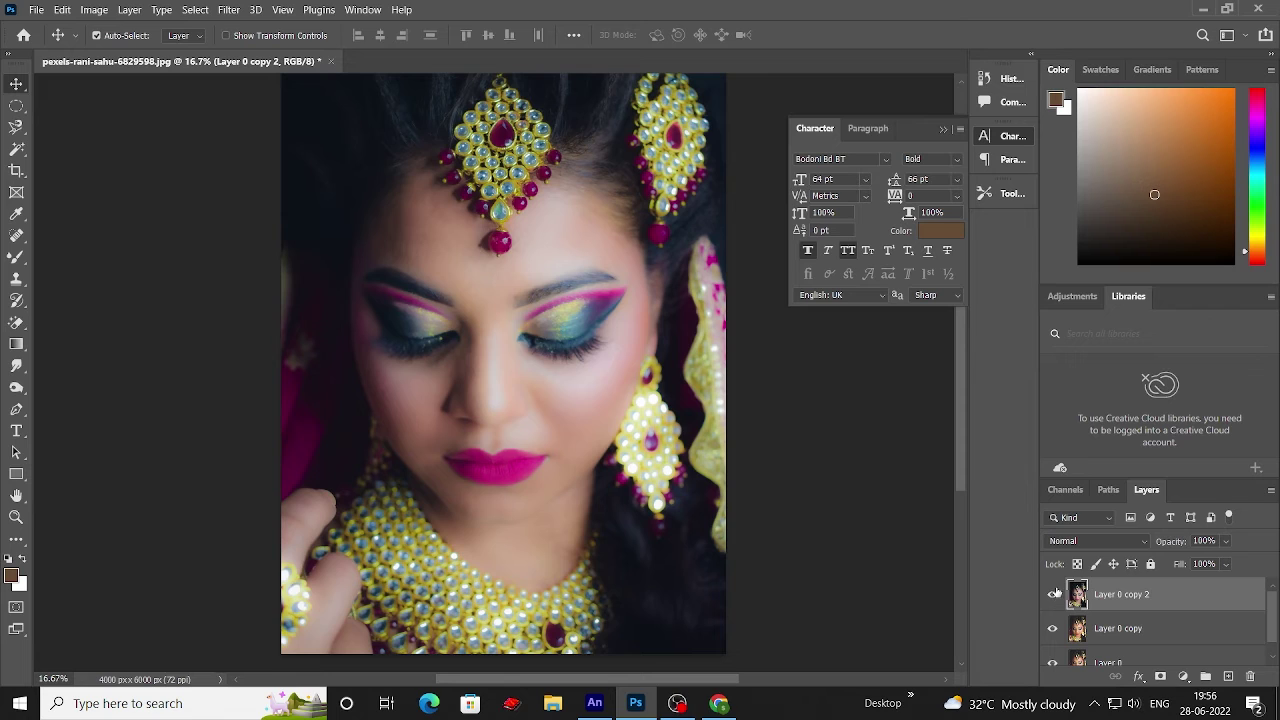
pyautogui.click(163, 211)
pyautogui.scroll(1, 600, 300)
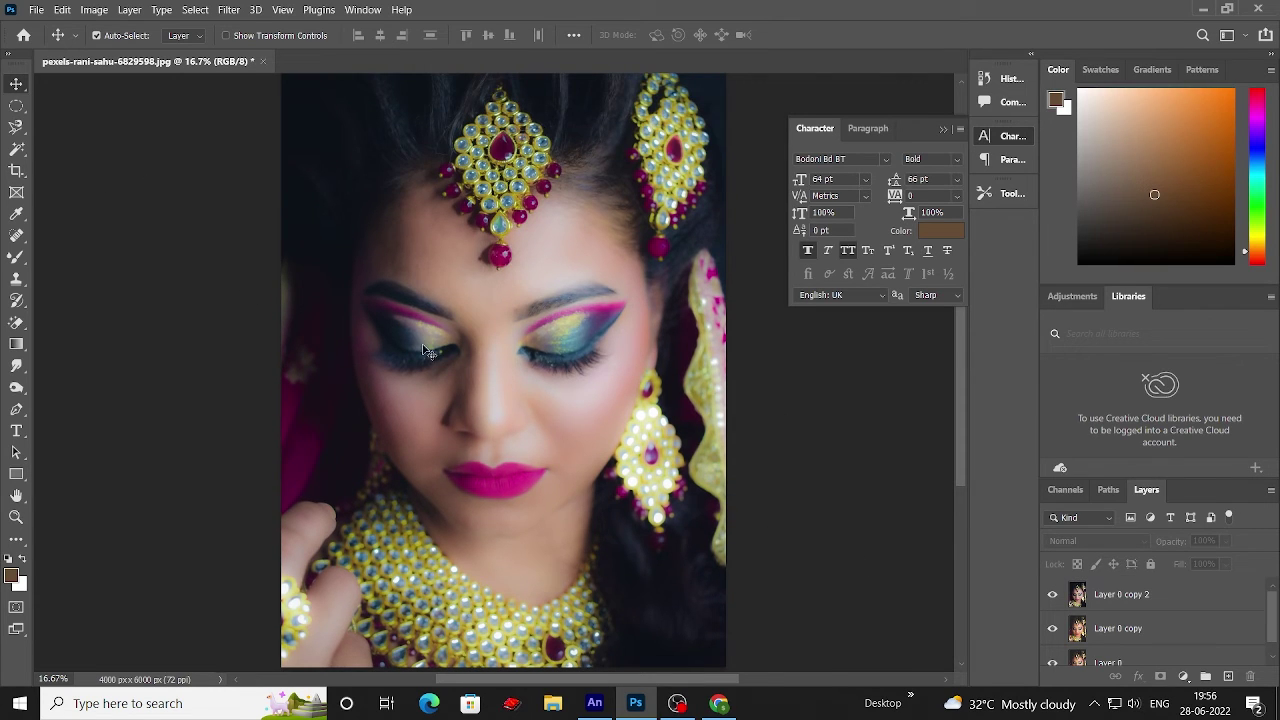
pyautogui.click(94, 9)
pyautogui.click(1119, 596)
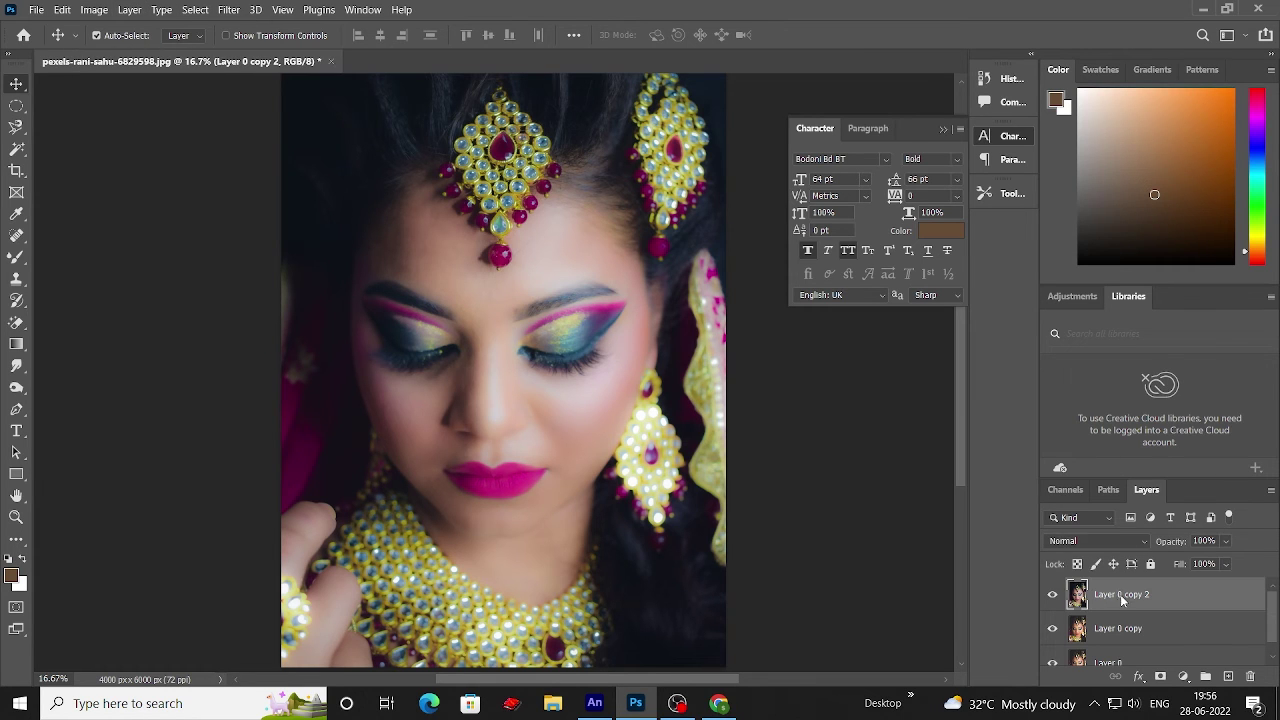
# Duplicate Layer 0 copy 2 as Layer 0 copy 3.
pyautogui.rightClick(1119, 596)
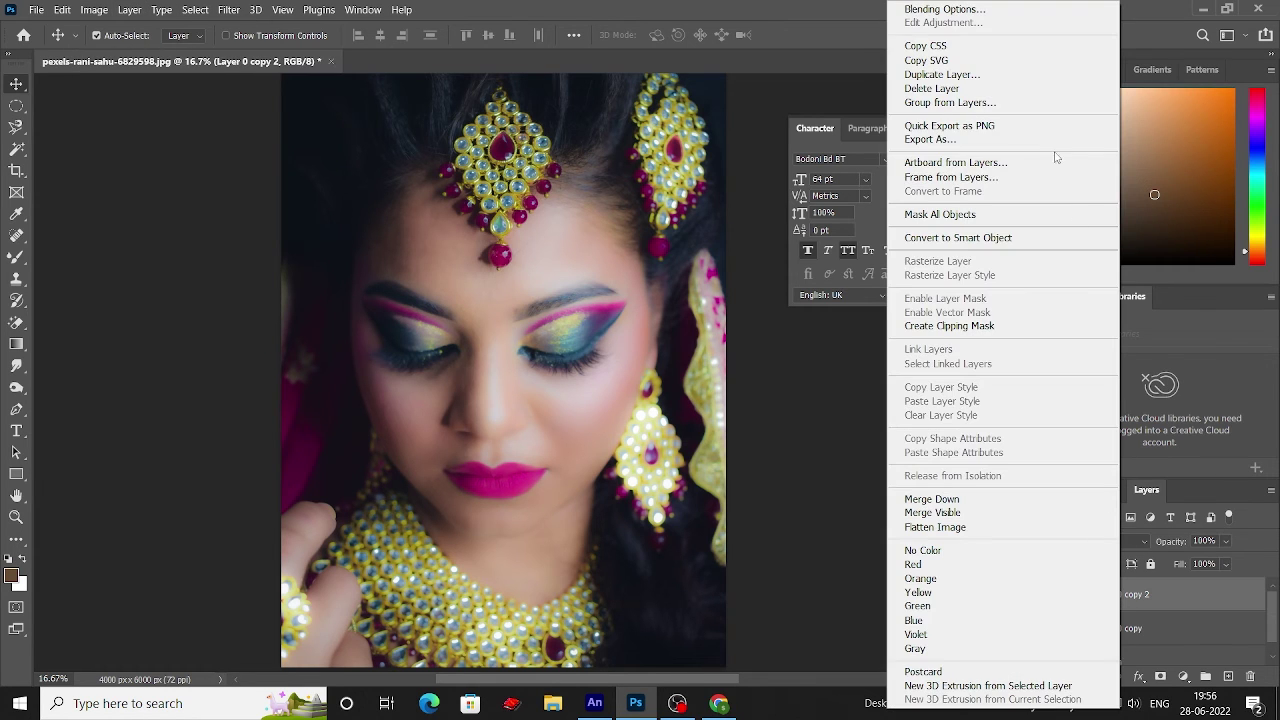
pyautogui.click(950, 75)
pyautogui.click(779, 187)
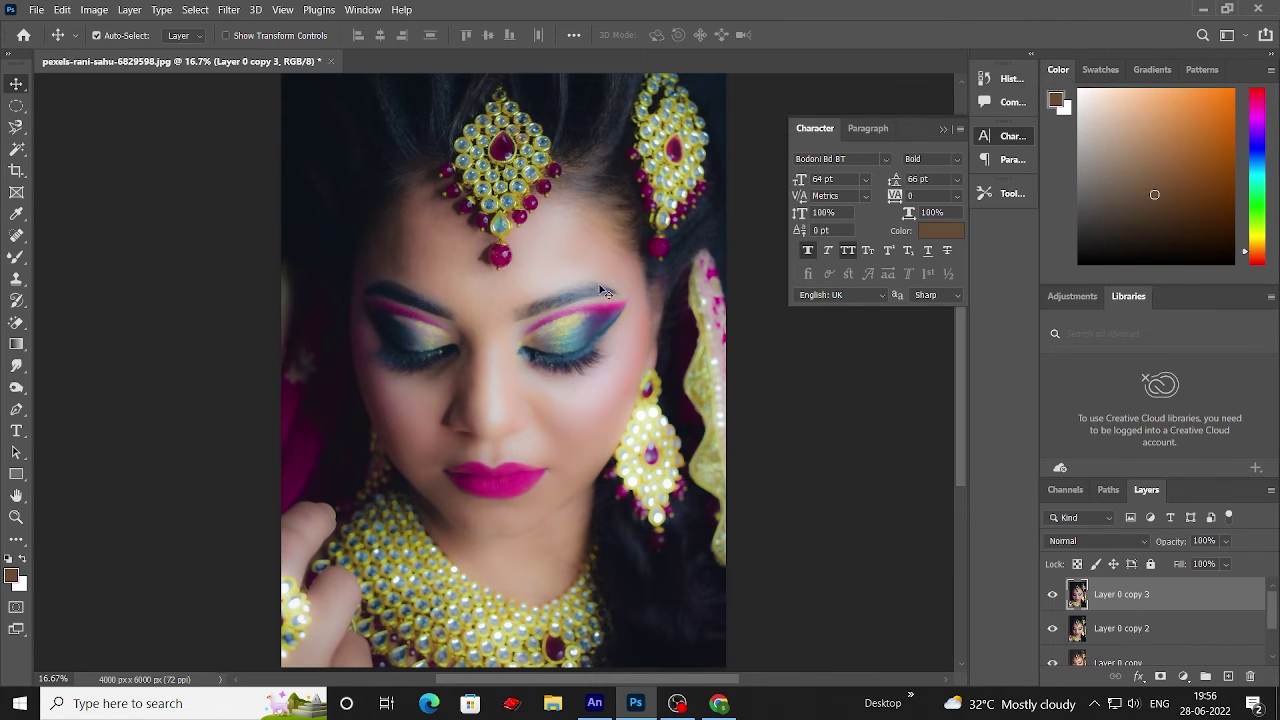
pyautogui.click(94, 9)
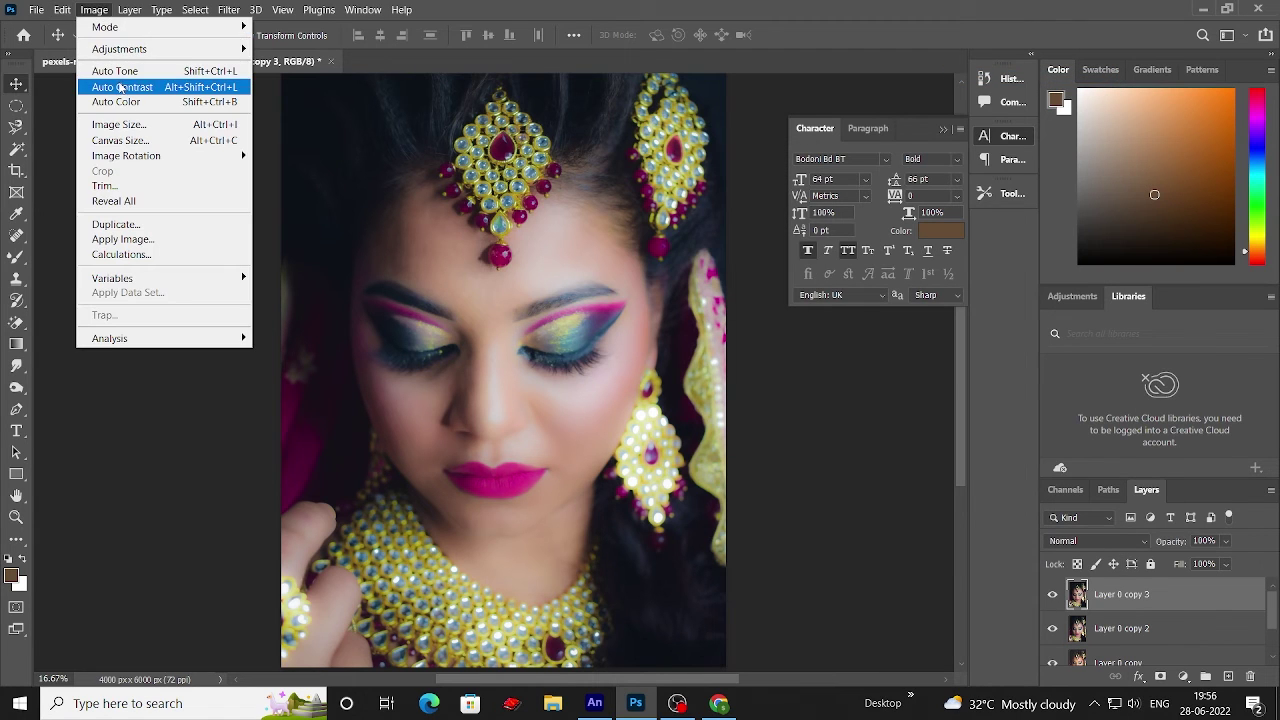
pyautogui.moveTo(119, 49)
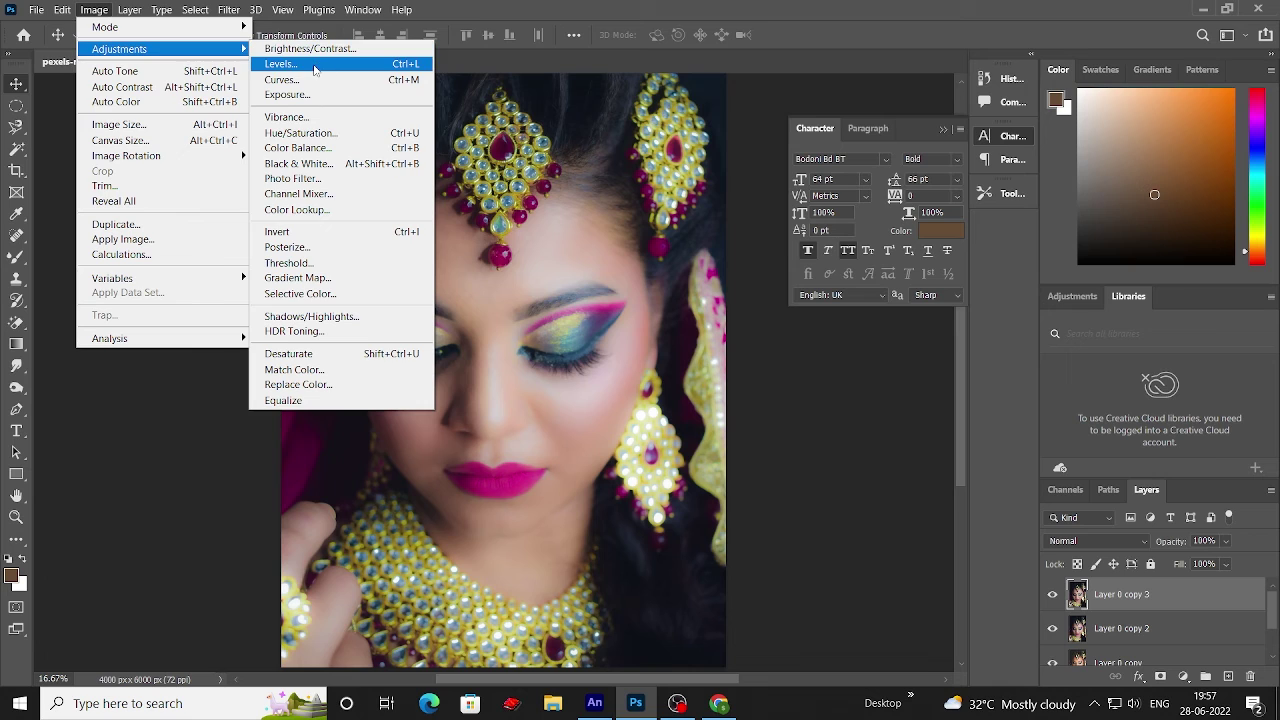
# Apply Levels with black input 4, midtones about 0.97 and white kept at 255.
pyautogui.click(318, 64)
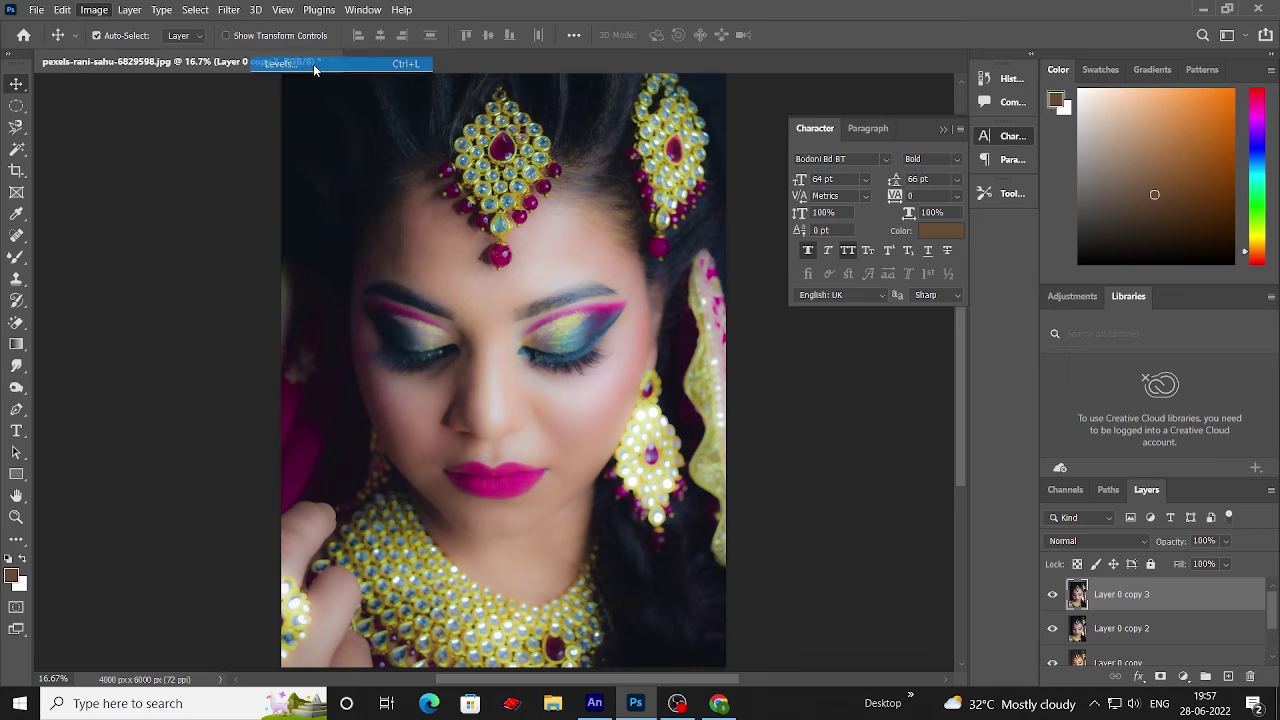
pyautogui.click(384, 114)
pyautogui.moveTo(807, 471); pyautogui.dragTo(810, 468)
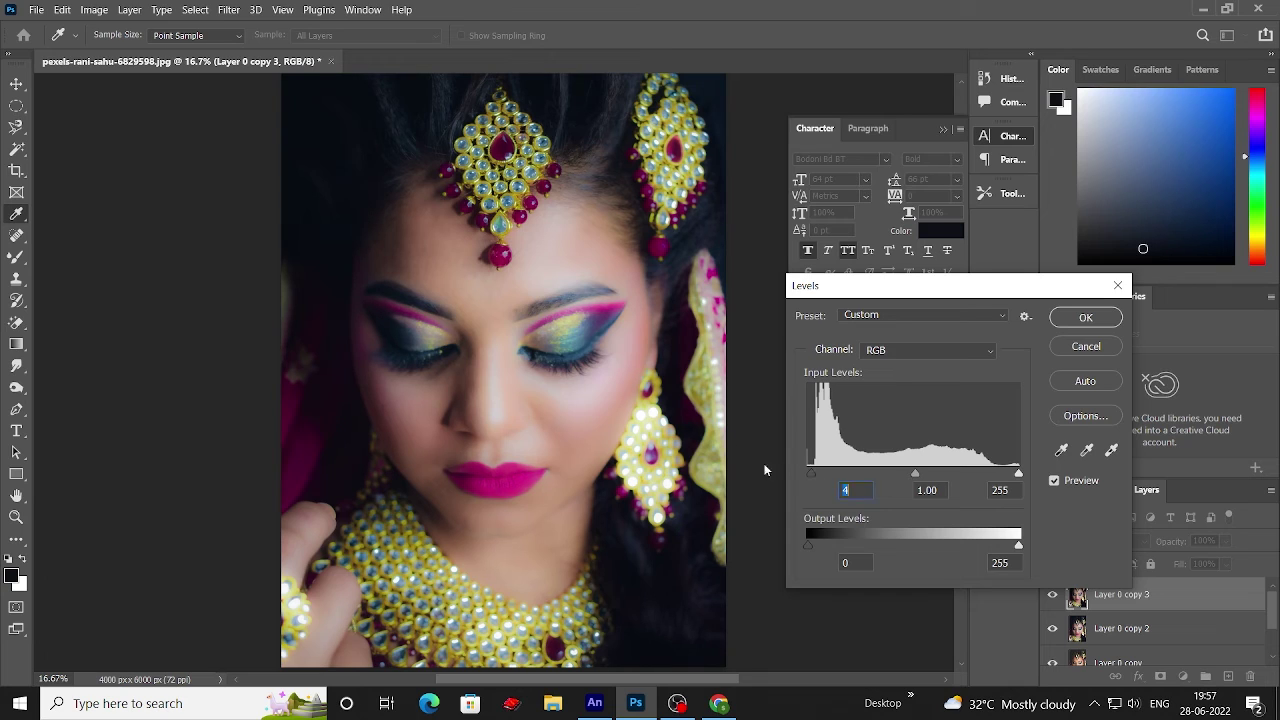
pyautogui.click(368, 352)
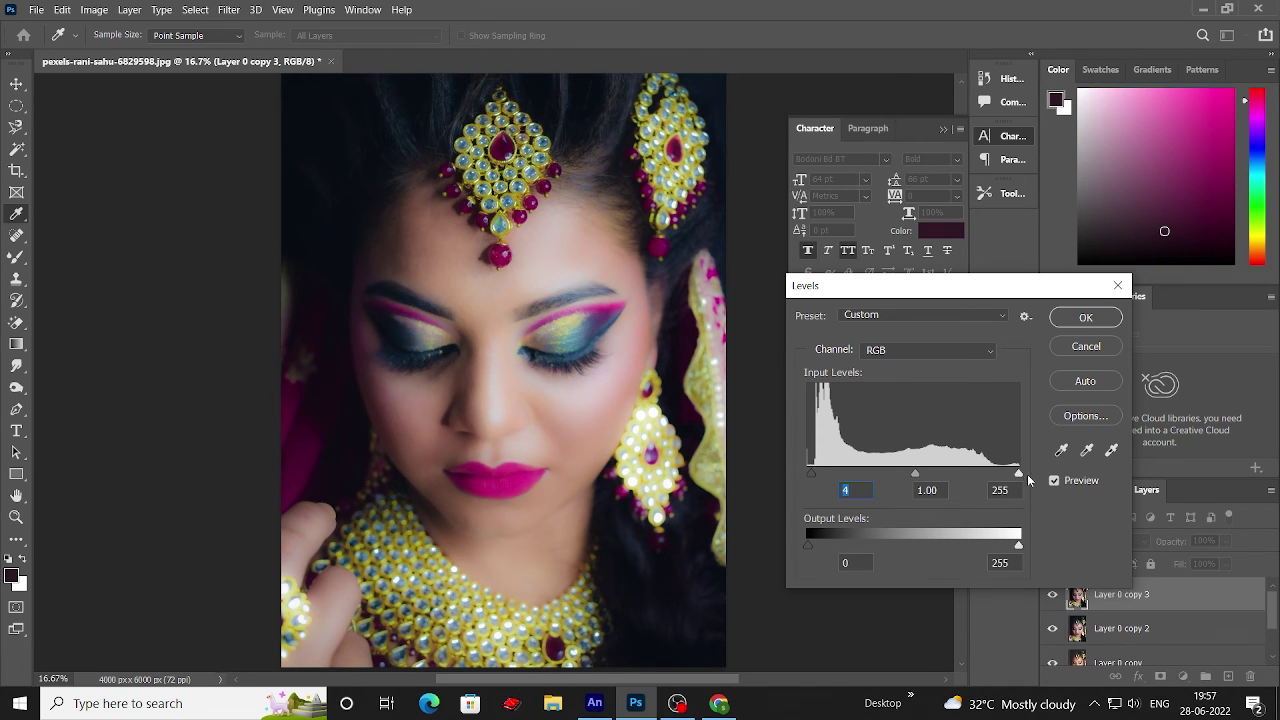
pyautogui.moveTo(1018, 472); pyautogui.dragTo(1022, 475)
pyautogui.moveTo(914, 472); pyautogui.dragTo(920, 467)
pyautogui.click(1082, 320)
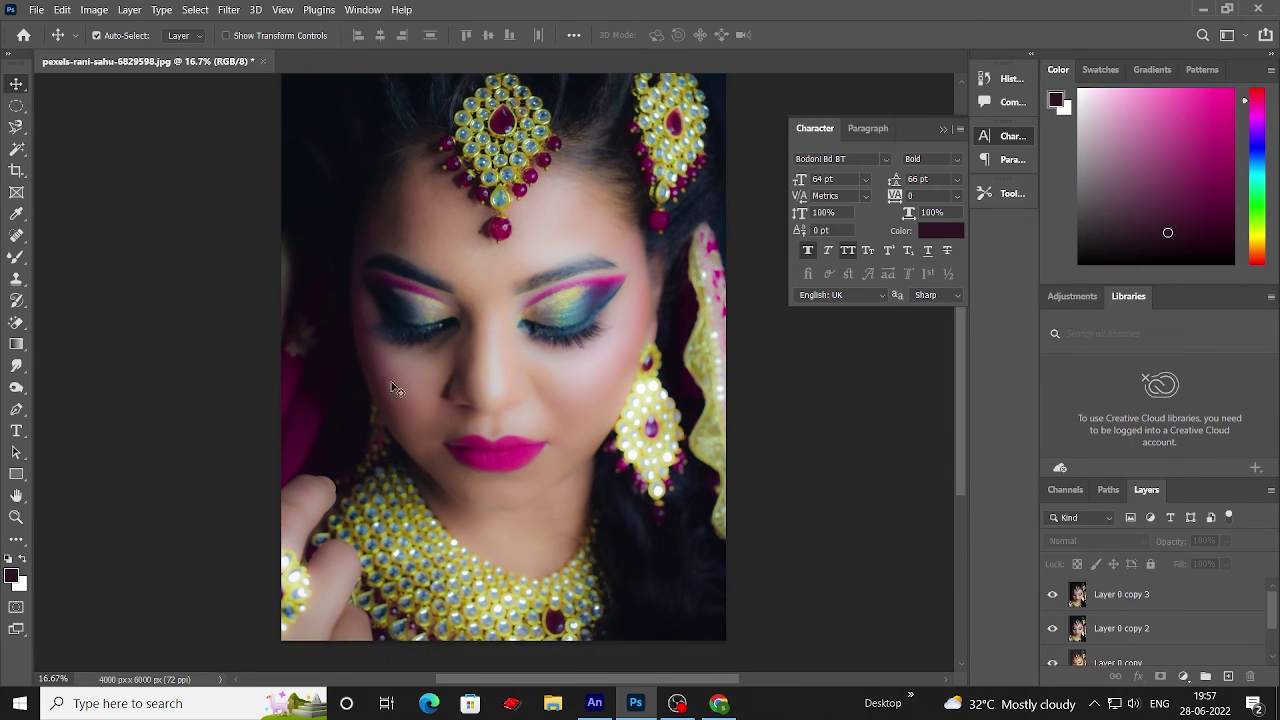
# Make Layer 0 copy 3 the active layer.
pyautogui.keyDown('ctrl'); pyautogui.click(1141, 597); pyautogui.keyUp('ctrl')
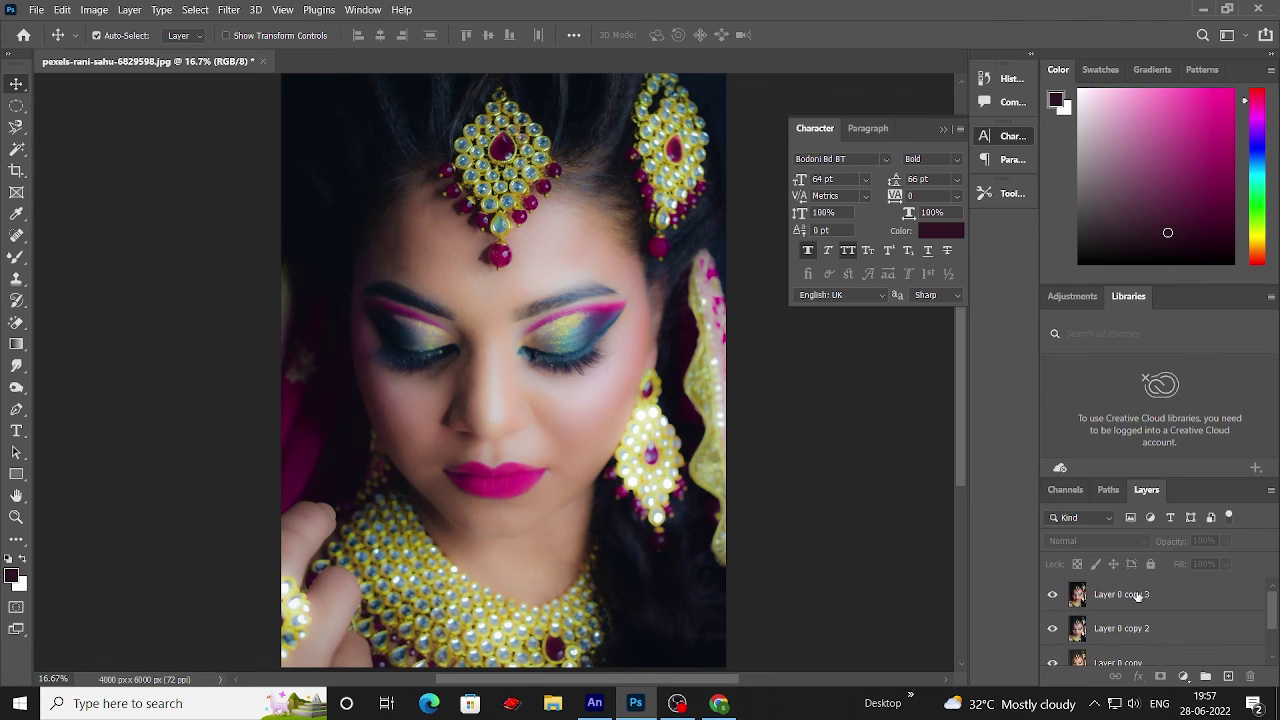
pyautogui.click(1141, 597)
pyautogui.scroll(-2, 1135, 605)
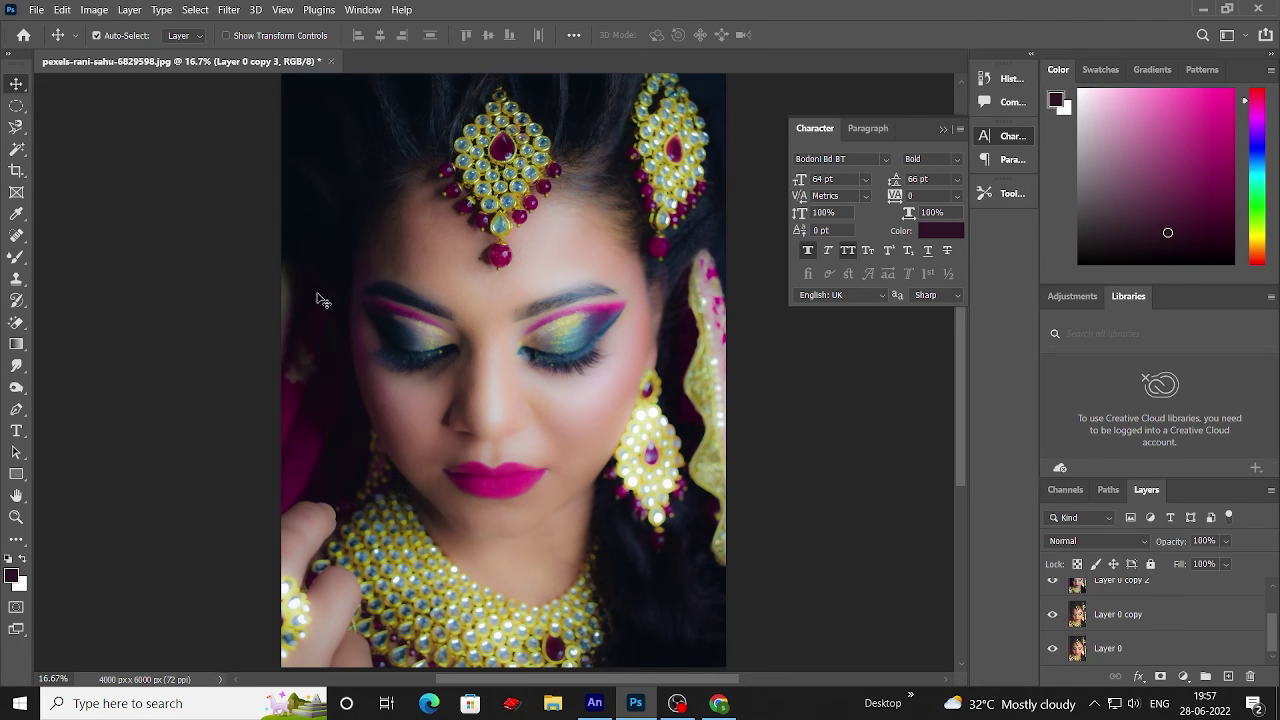
# Apply Brightness/Contrast to Layer 0 copy 3 with Contrast 27 and Brightness 0.
pyautogui.click(94, 10)
pyautogui.moveTo(119, 49)
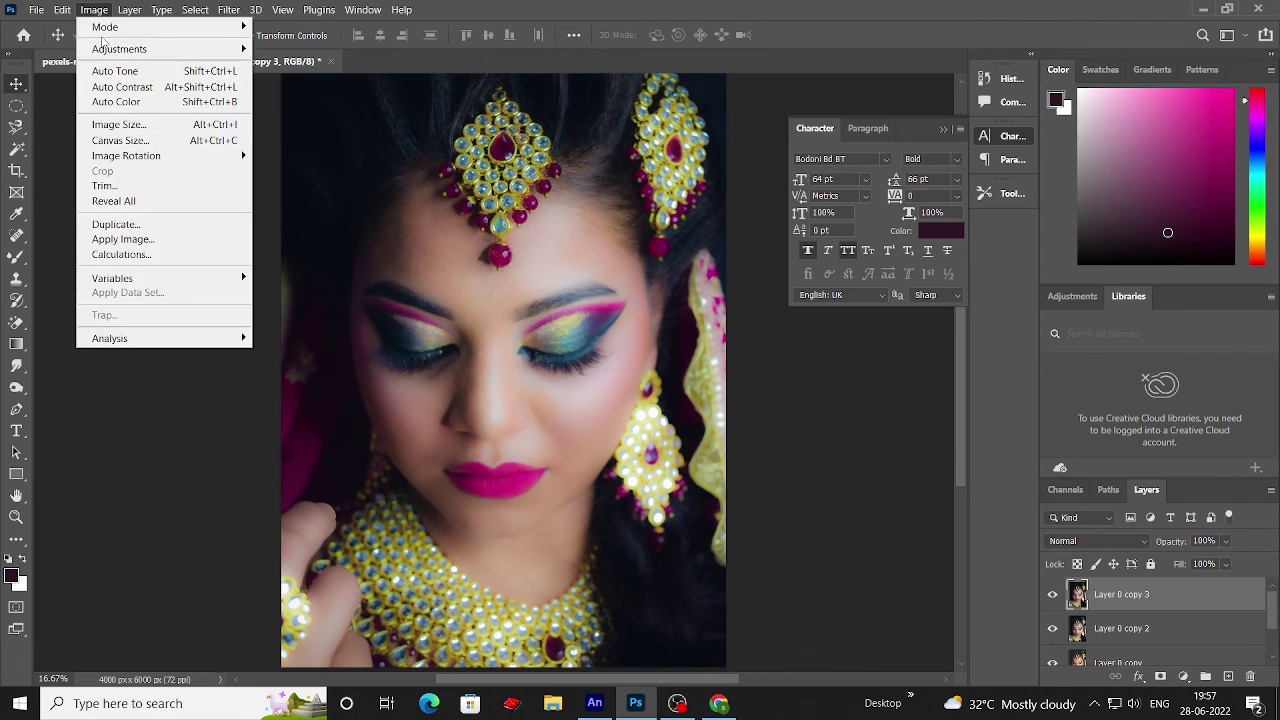
pyautogui.click(322, 49)
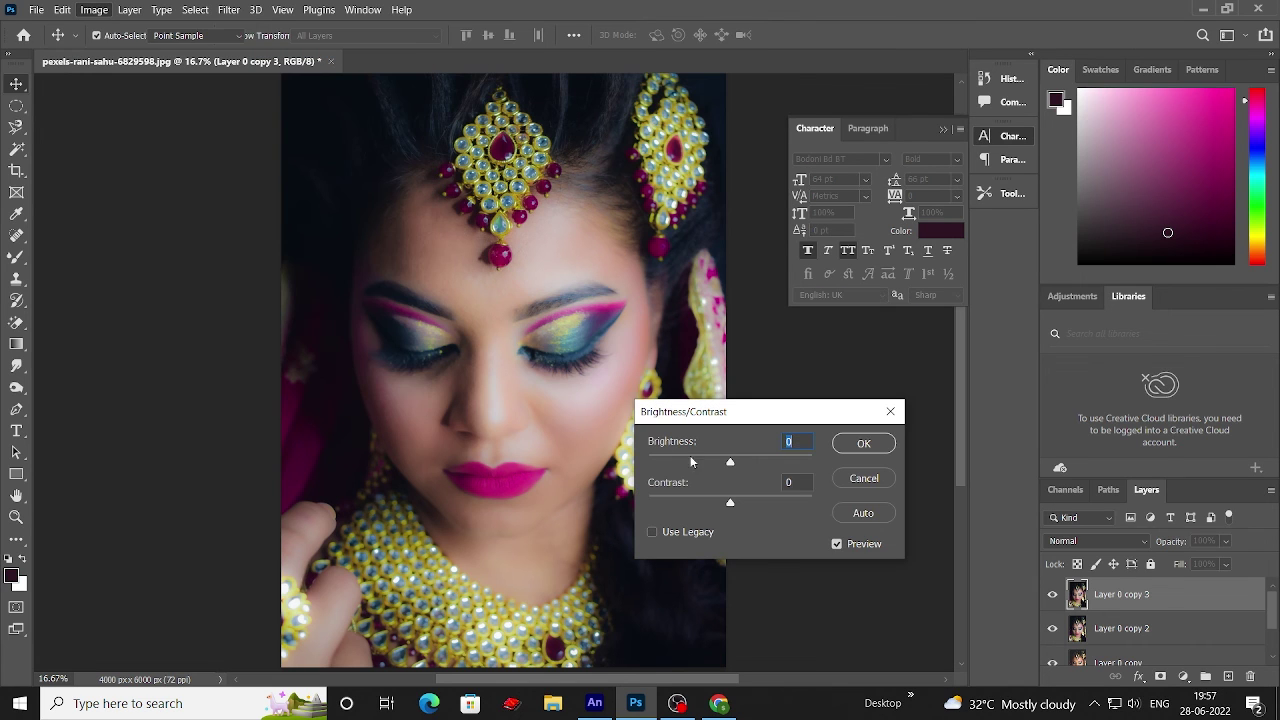
pyautogui.moveTo(730, 503)
pyautogui.mouseDown()
pyautogui.moveTo(757, 504)
pyautogui.moveTo(733, 467)
pyautogui.mouseUp()
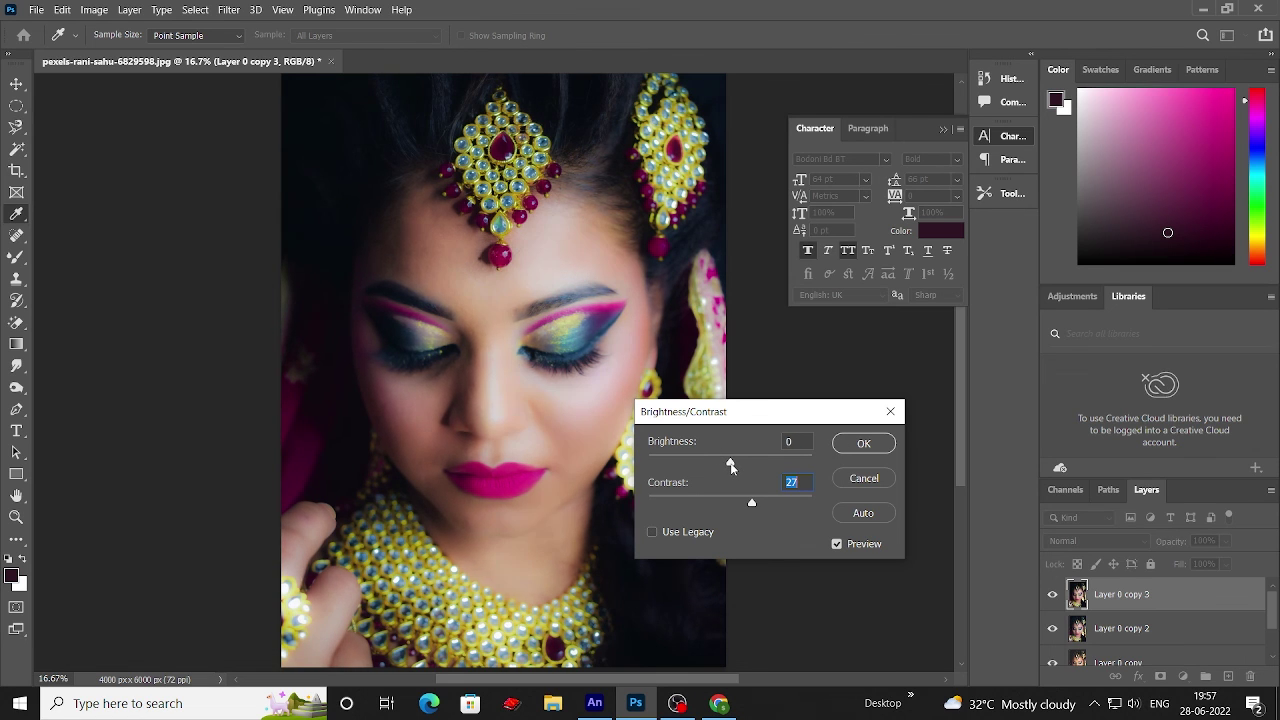
pyautogui.moveTo(731, 465); pyautogui.dragTo(736, 465)
pyautogui.click(838, 443)
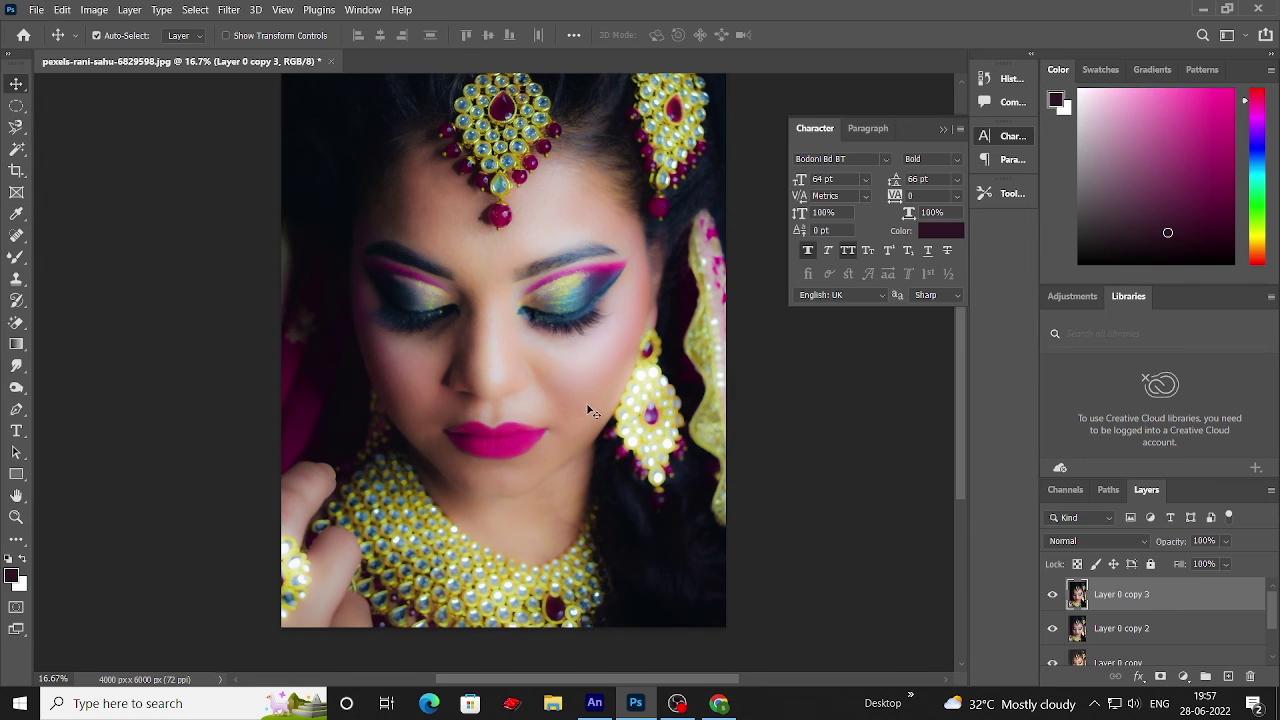